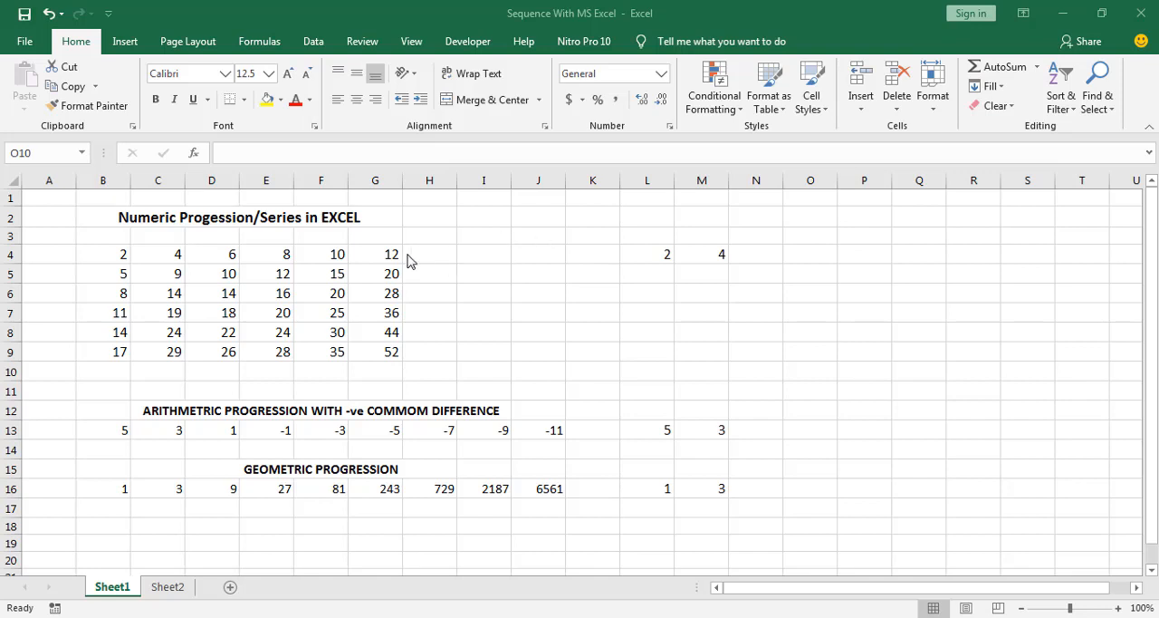
Enter 1 in cell J2 and fill it across row 2 through R2
{"action": "left_click", "coordinate": [533, 220]}
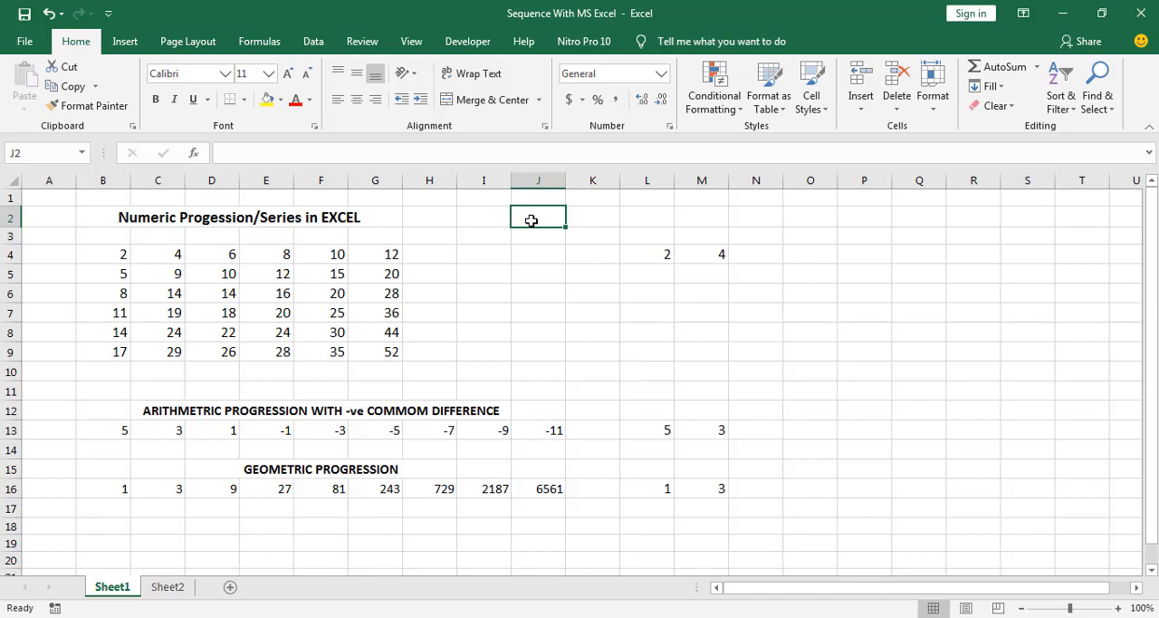
{"action": "type", "text": "1"}
{"action": "left_click", "coordinate": [556, 251]}
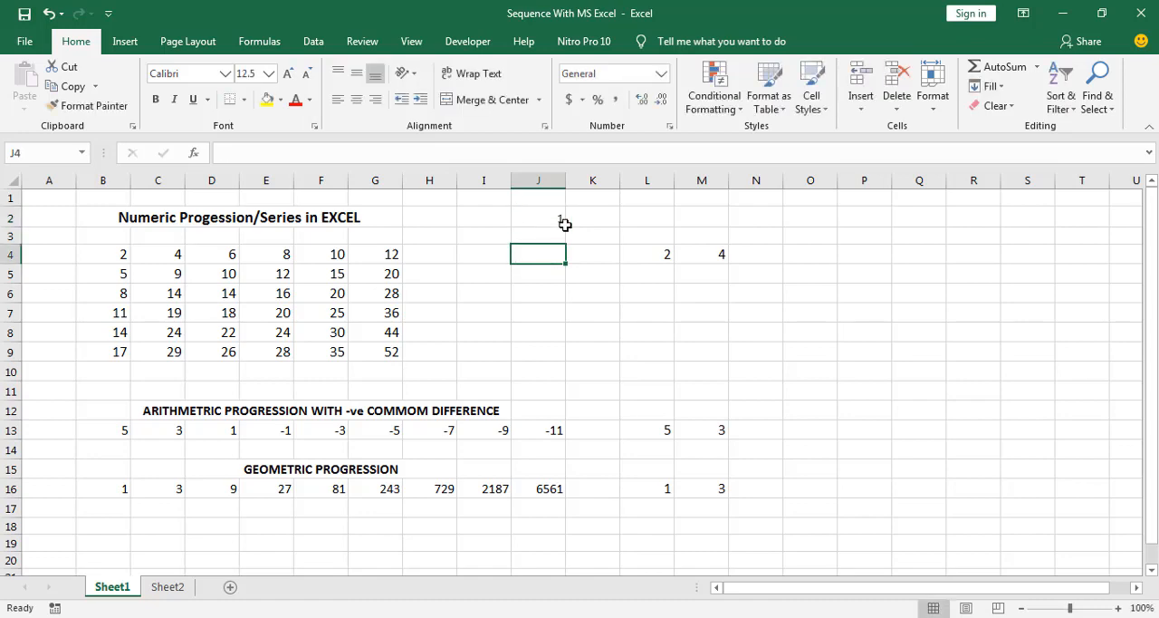
{"action": "left_click", "coordinate": [550, 214]}
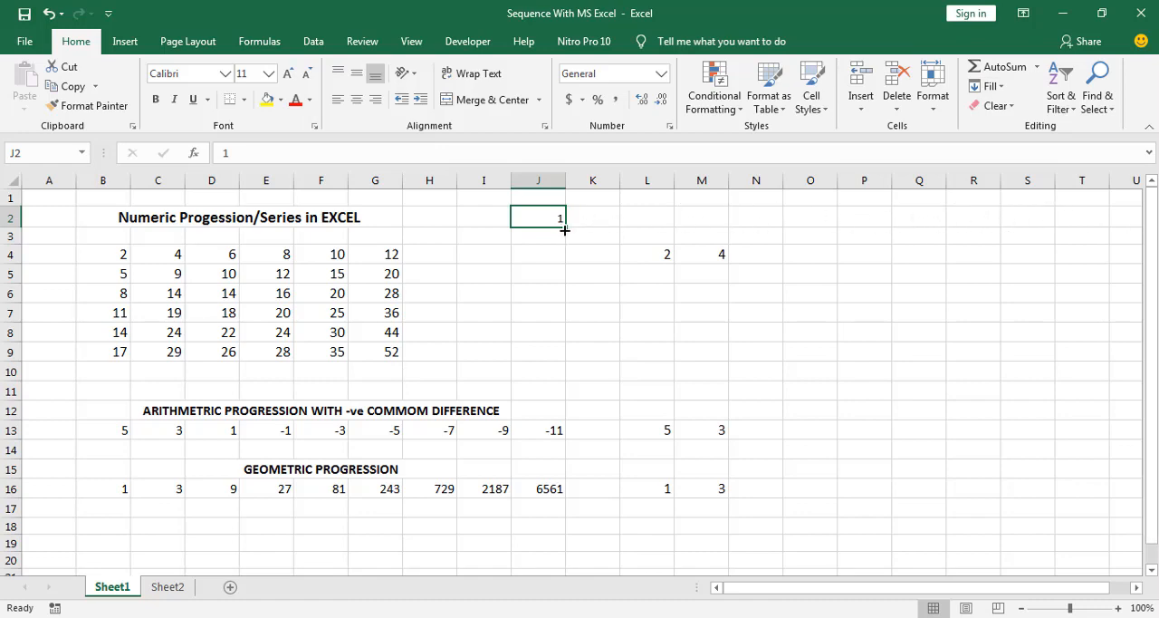
{"action": "left_click_drag", "start_coordinate": [562, 226], "coordinate": [990, 227]}
{"action": "left_click", "coordinate": [554, 257]}
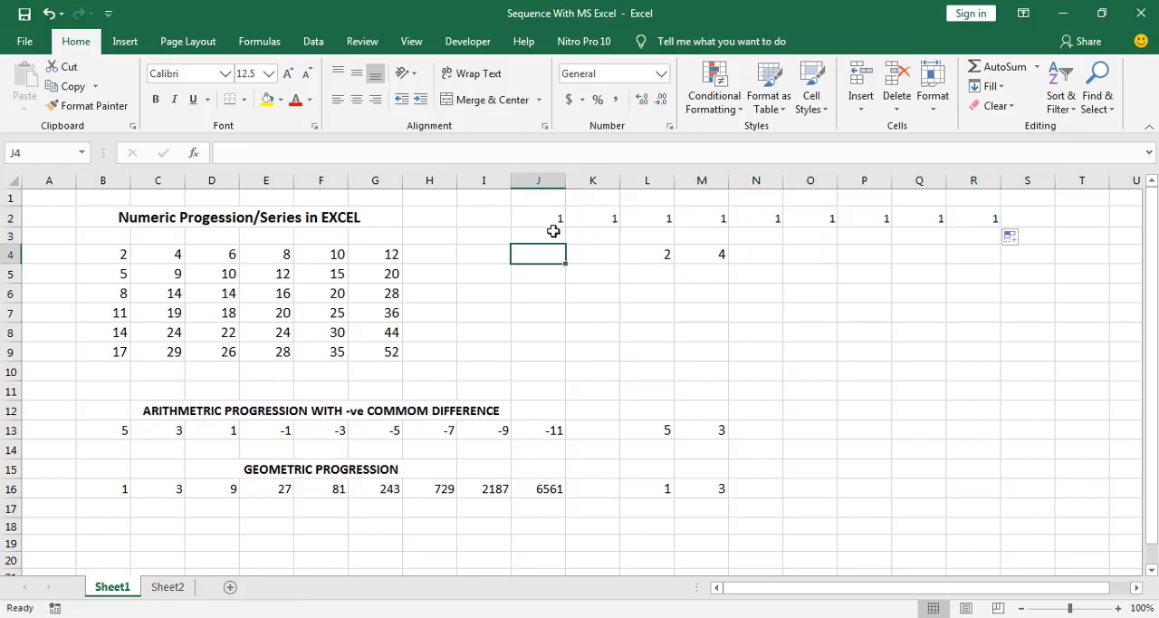
Fill the 1 in J2 down through J11, and undo both the downward and the across fill
{"action": "left_click", "coordinate": [552, 223]}
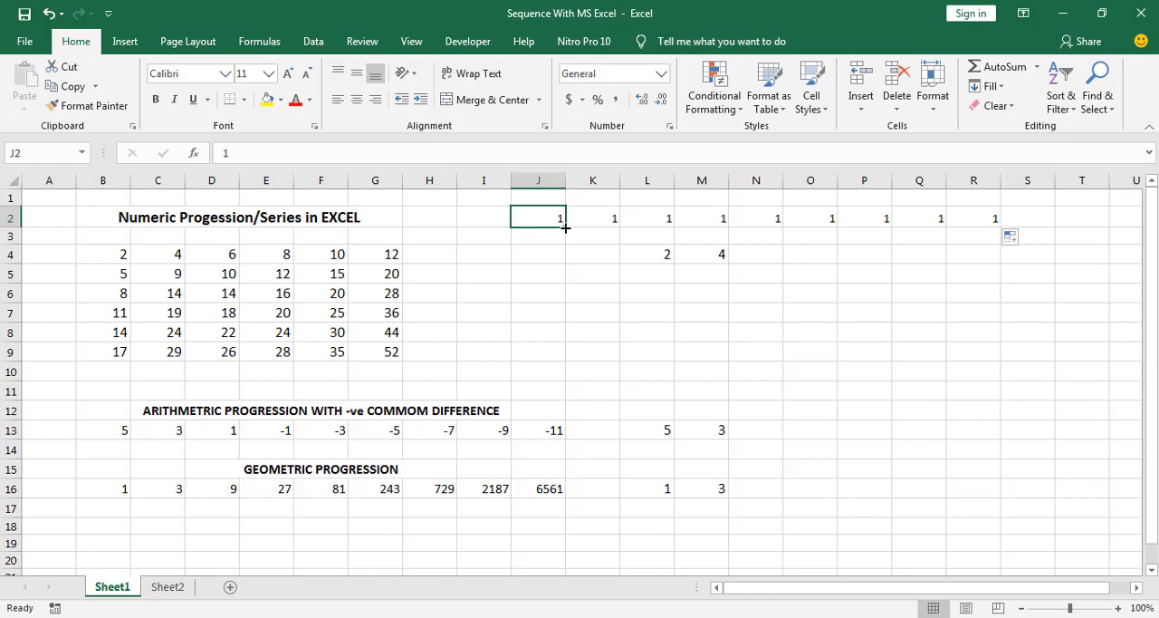
{"action": "left_click_drag", "start_coordinate": [565, 227], "coordinate": [561, 410]}
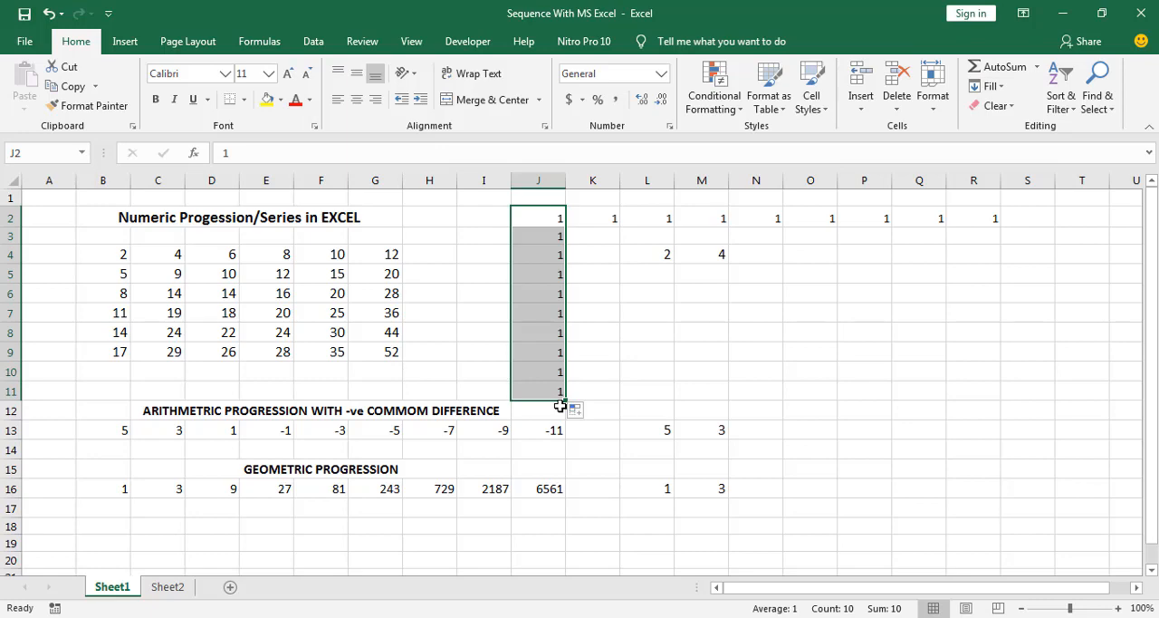
{"action": "key", "text": "ctrl+z"}
{"action": "key", "text": "ctrl+z"}
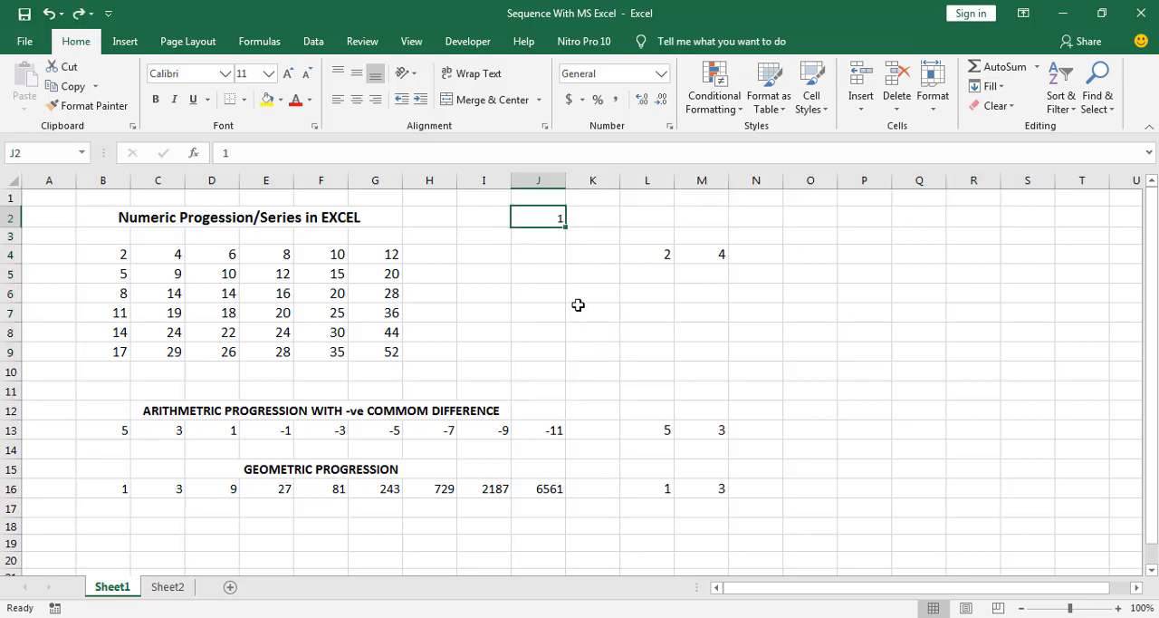
Enter the heading "S/N" in cell J1 above the 1
{"action": "left_click", "coordinate": [547, 232]}
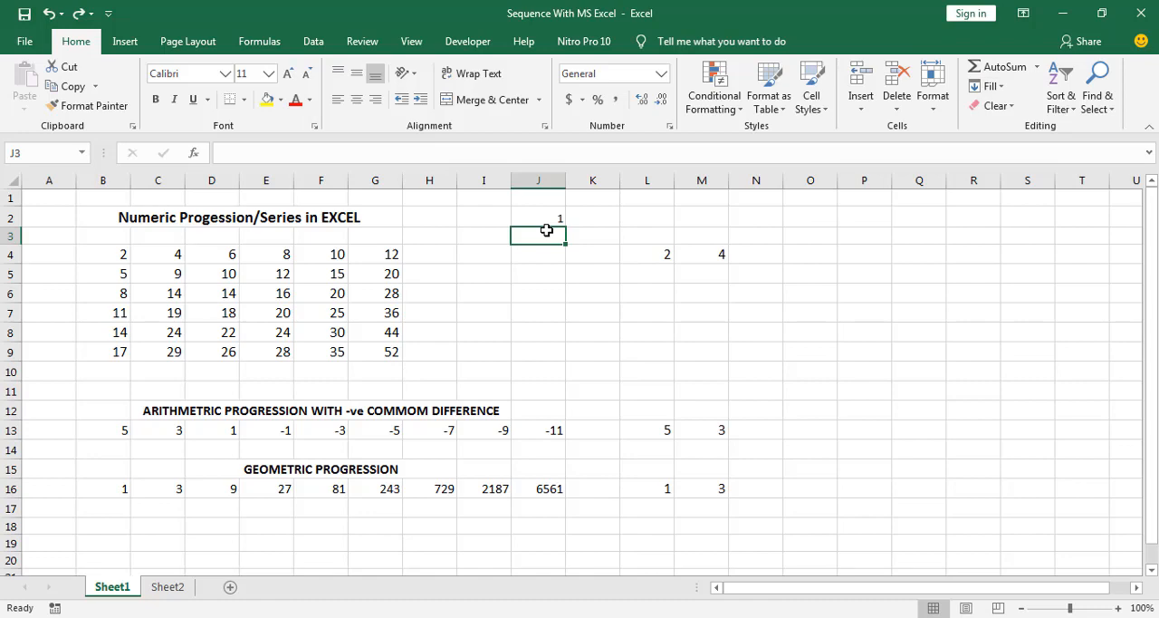
{"action": "left_click", "coordinate": [551, 220]}
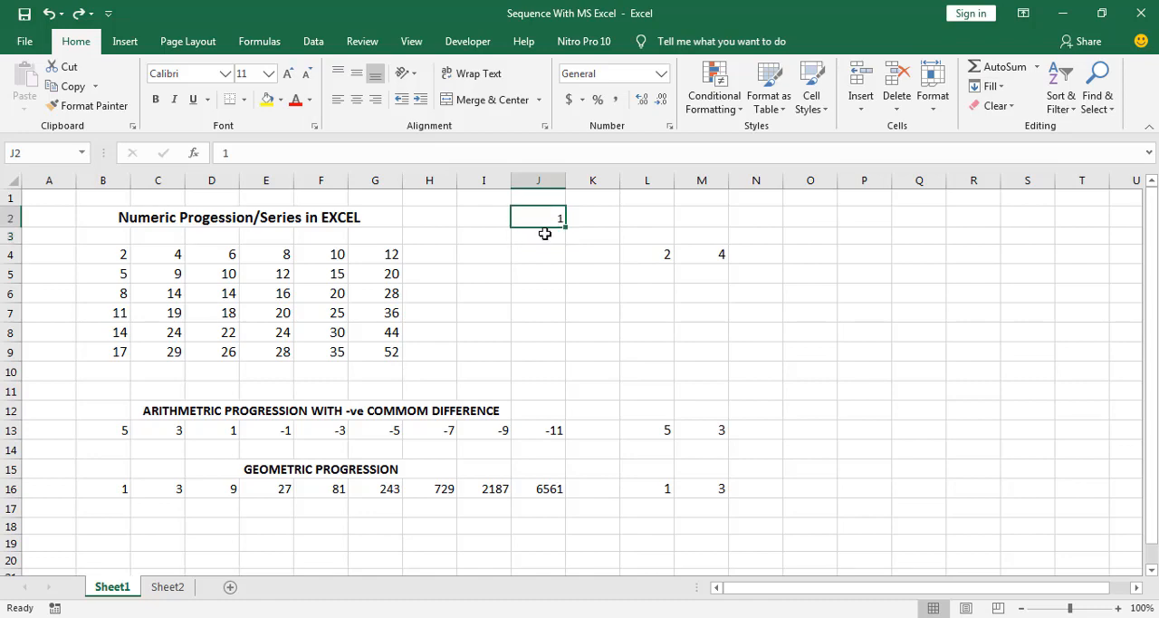
{"action": "left_click", "coordinate": [546, 192]}
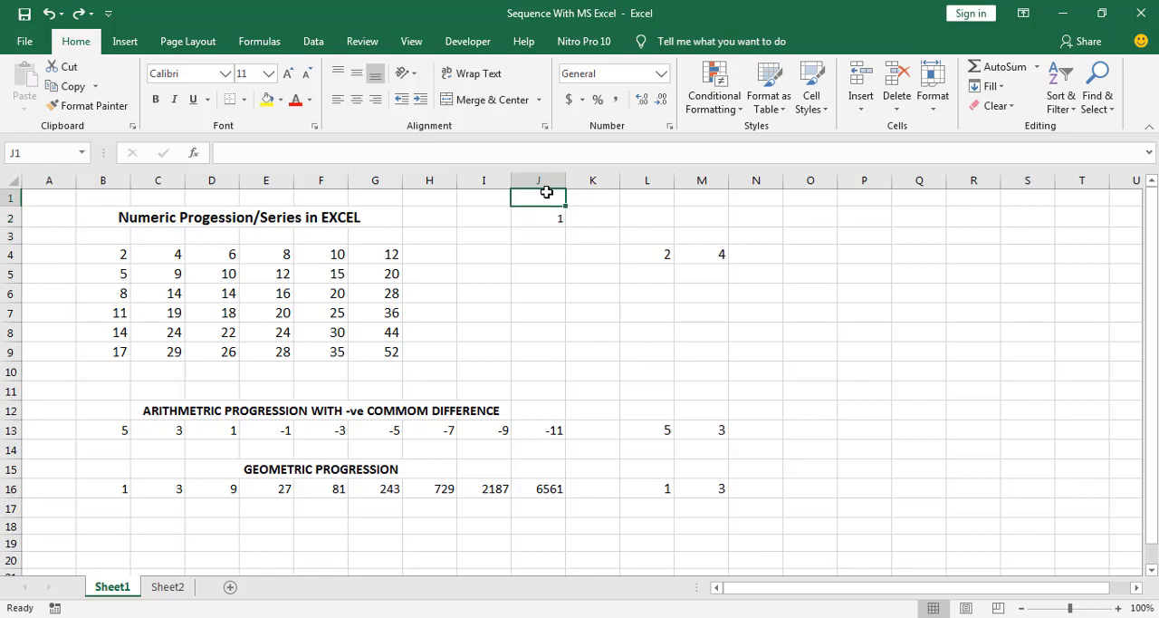
{"action": "type", "text": "S/N"}
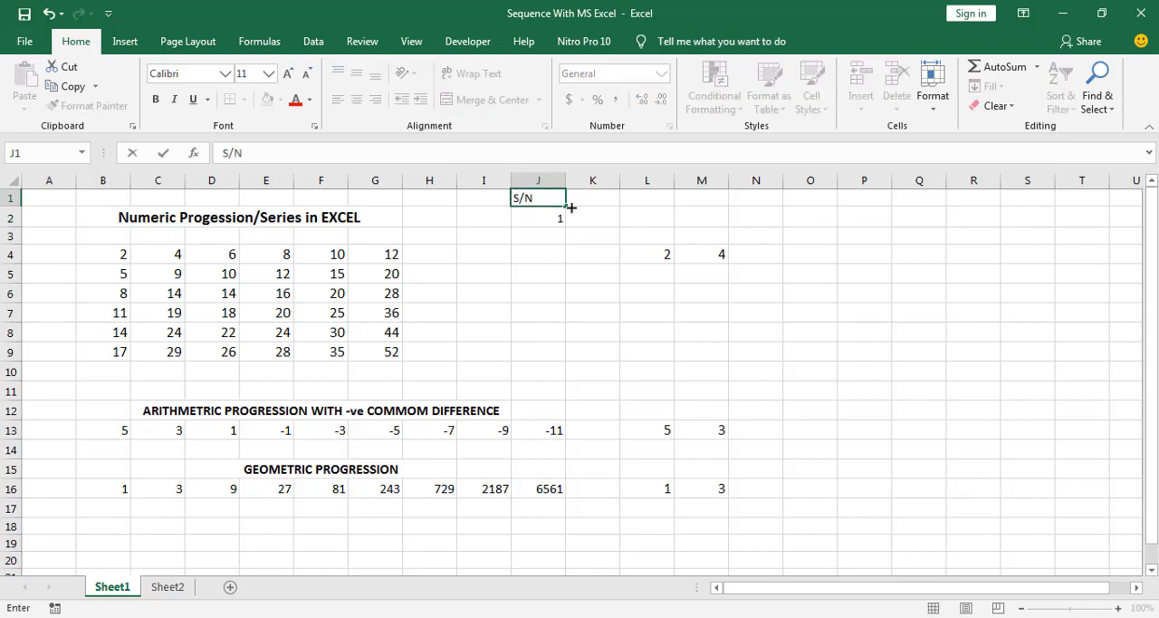
{"action": "left_click", "coordinate": [557, 253]}
Left-align the number in cell J2 under the S/N heading
{"action": "left_click", "coordinate": [544, 221]}
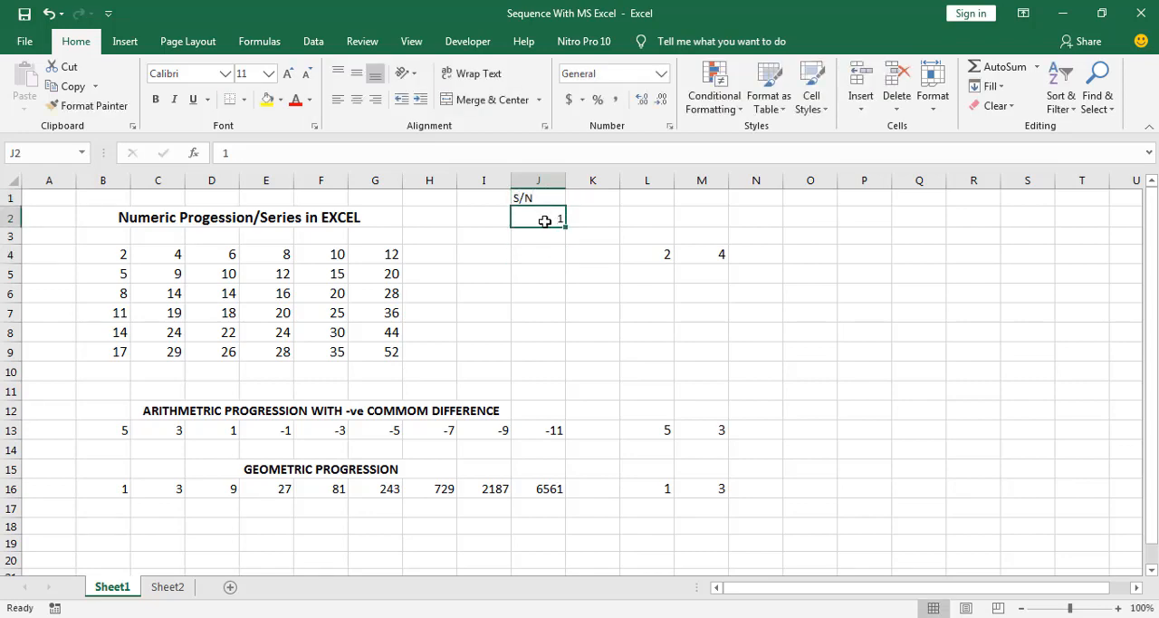
{"action": "left_click", "coordinate": [338, 100]}
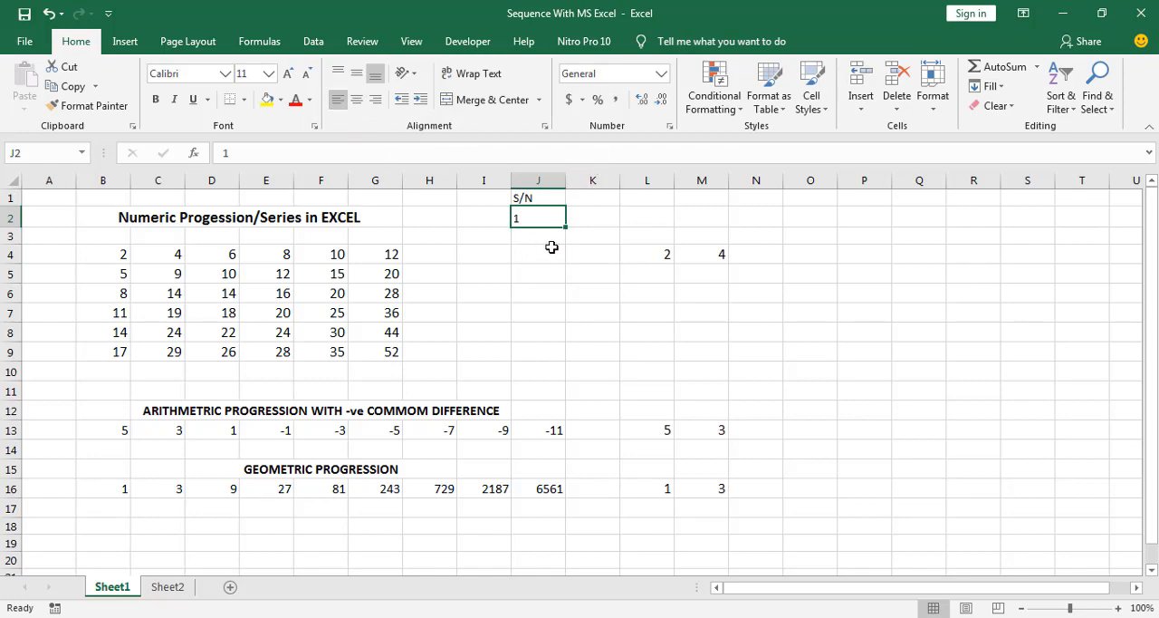
{"action": "left_click", "coordinate": [552, 247]}
{"action": "left_click", "coordinate": [534, 214]}
{"action": "left_click", "coordinate": [536, 197]}
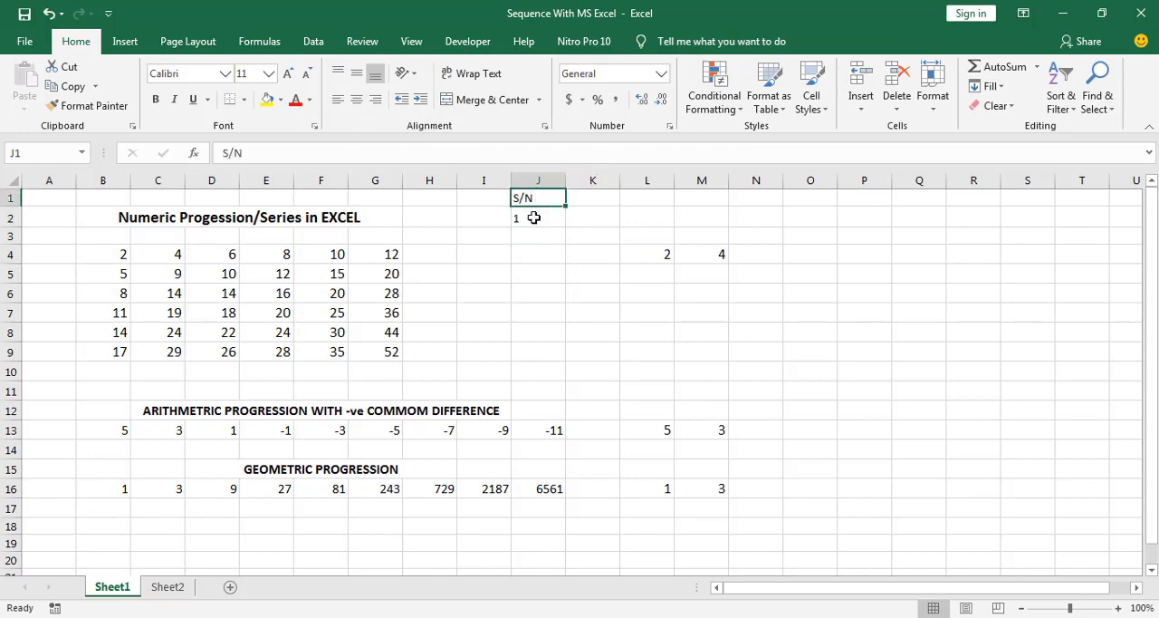
Fill a series increasing by one from J2, down through J11 and across through T2
{"action": "left_click", "coordinate": [534, 217]}
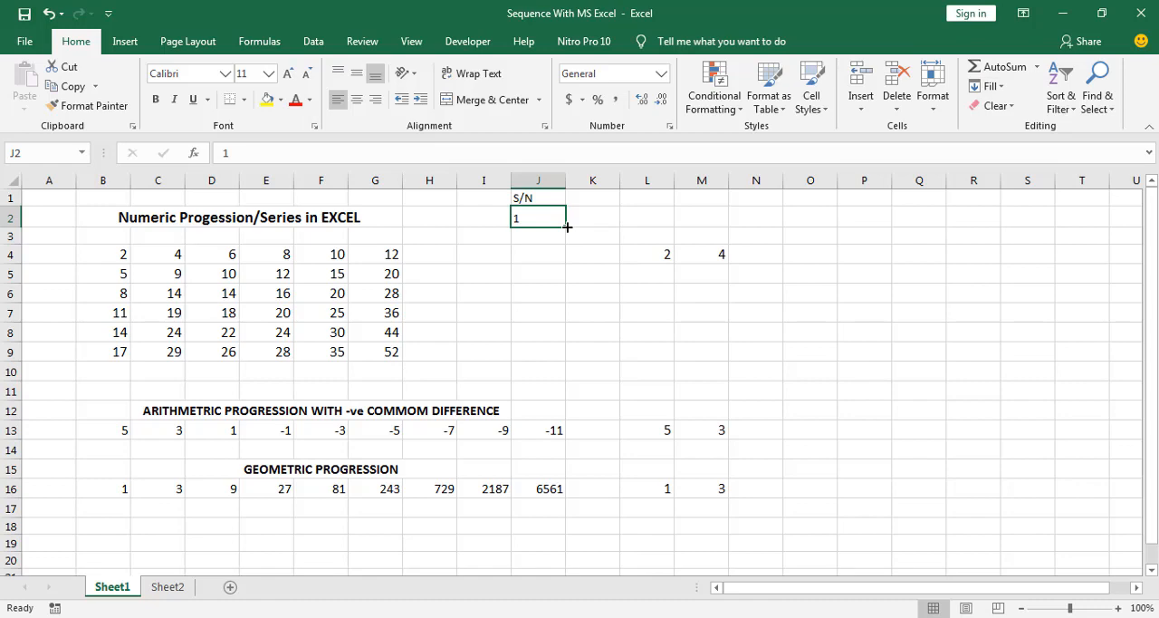
{"action": "left_click_drag", "start_coordinate": [567, 226], "coordinate": [560, 410]}
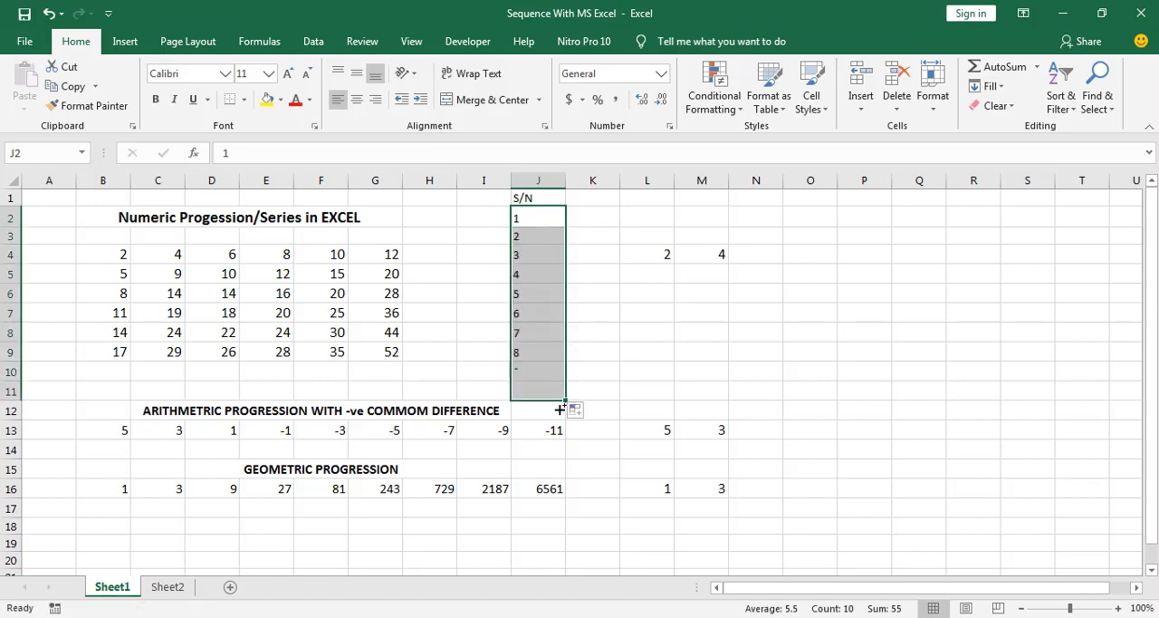
{"action": "left_click", "coordinate": [543, 353]}
{"action": "left_click", "coordinate": [540, 221]}
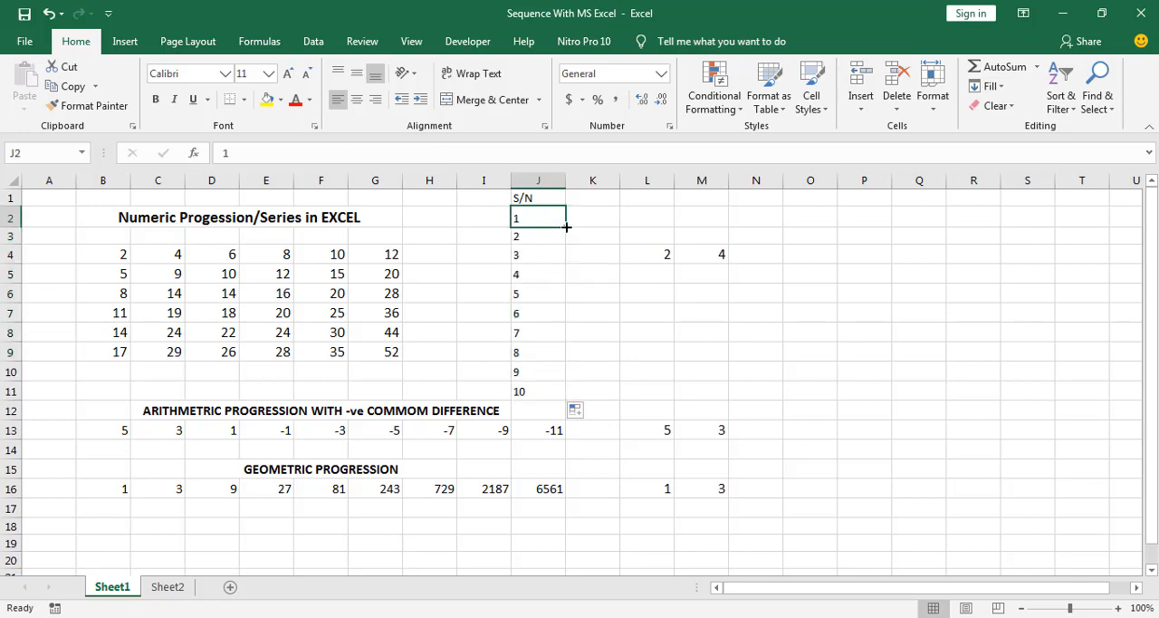
{"action": "left_click_drag", "start_coordinate": [567, 227], "coordinate": [1090, 222]}
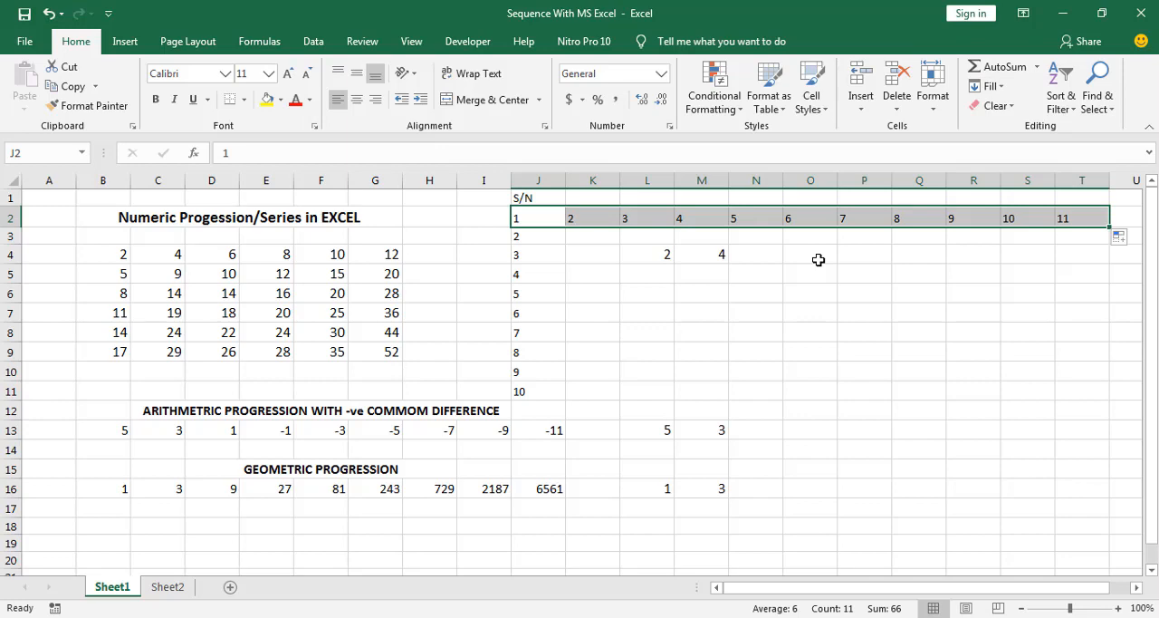
Undo both series fills, the left alignment, the S/N heading and the 1 entered in J2
{"action": "key", "text": "ctrl+z"}
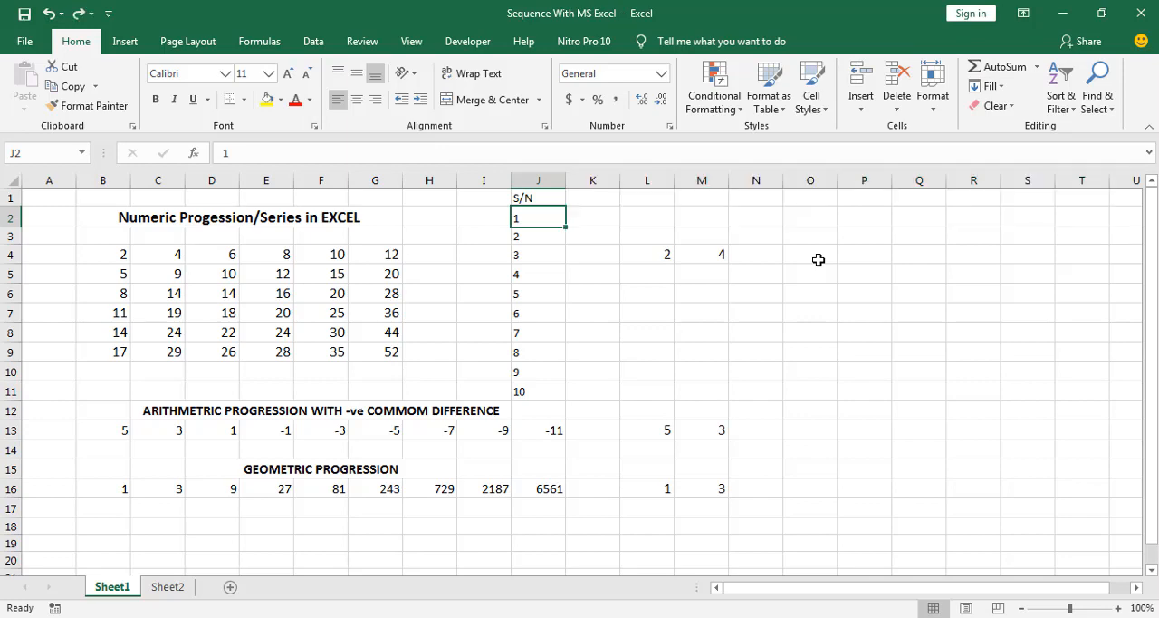
{"action": "key", "text": "ctrl+z"}
{"action": "key", "text": "ctrl+z"}
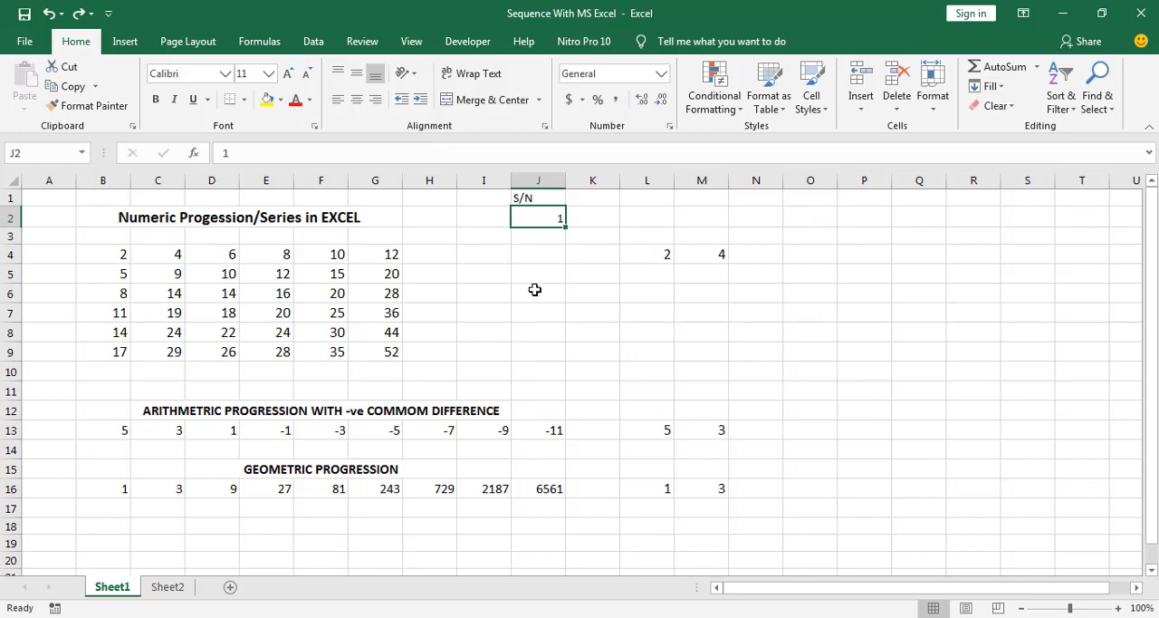
{"action": "key", "text": "ctrl+z"}
{"action": "key", "text": "ctrl+z"}
{"action": "left_click", "coordinate": [557, 270]}
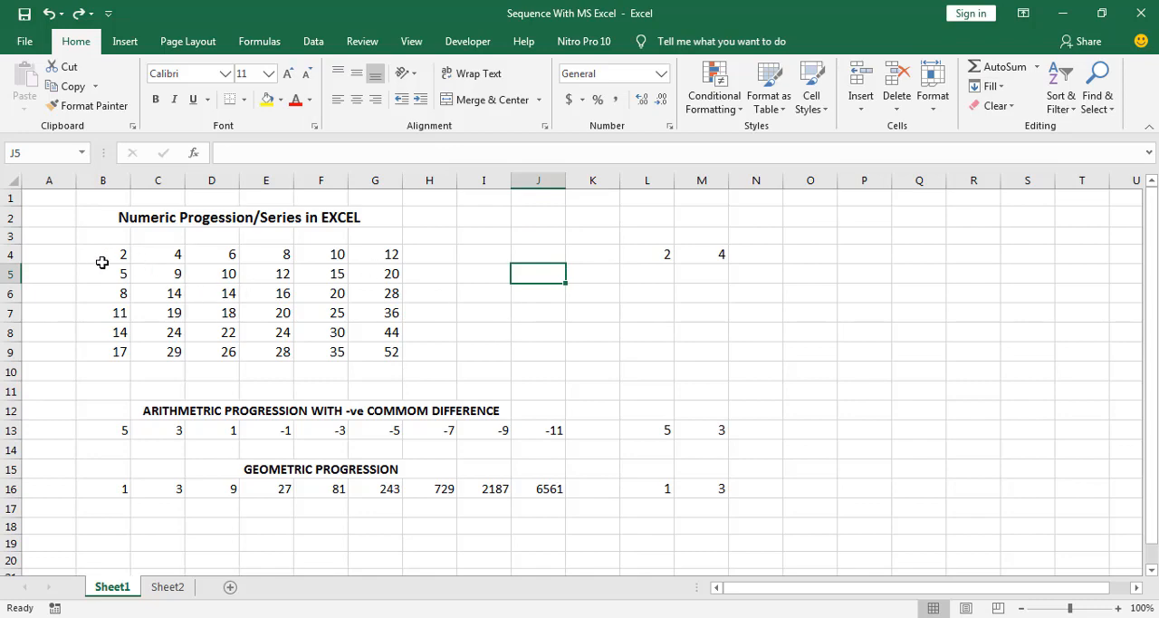
Examine the values of the sample progression in row 4, from B4 to G4, and the difference between neighbouring terms
{"action": "left_click", "coordinate": [109, 259]}
{"action": "left_click", "coordinate": [150, 255]}
{"action": "left_click", "coordinate": [217, 253]}
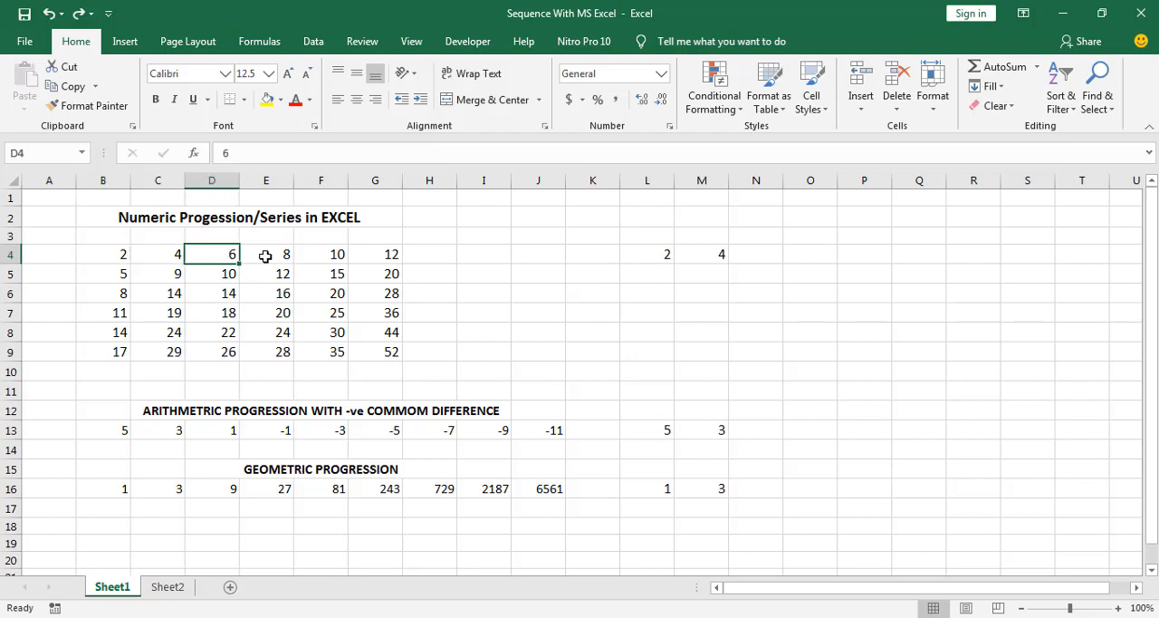
{"action": "left_click", "coordinate": [266, 257]}
{"action": "left_click", "coordinate": [328, 250]}
{"action": "left_click", "coordinate": [370, 259]}
{"action": "left_click", "coordinate": [124, 259]}
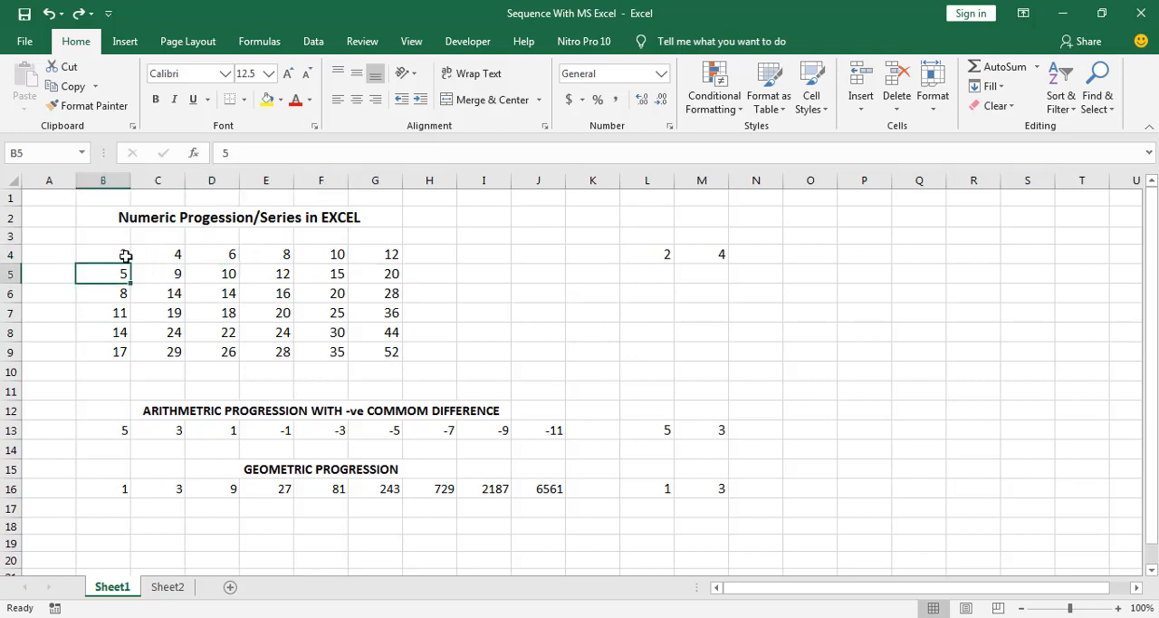
{"action": "left_click", "coordinate": [166, 253]}
{"action": "left_click", "coordinate": [206, 253]}
{"action": "left_click", "coordinate": [159, 254]}
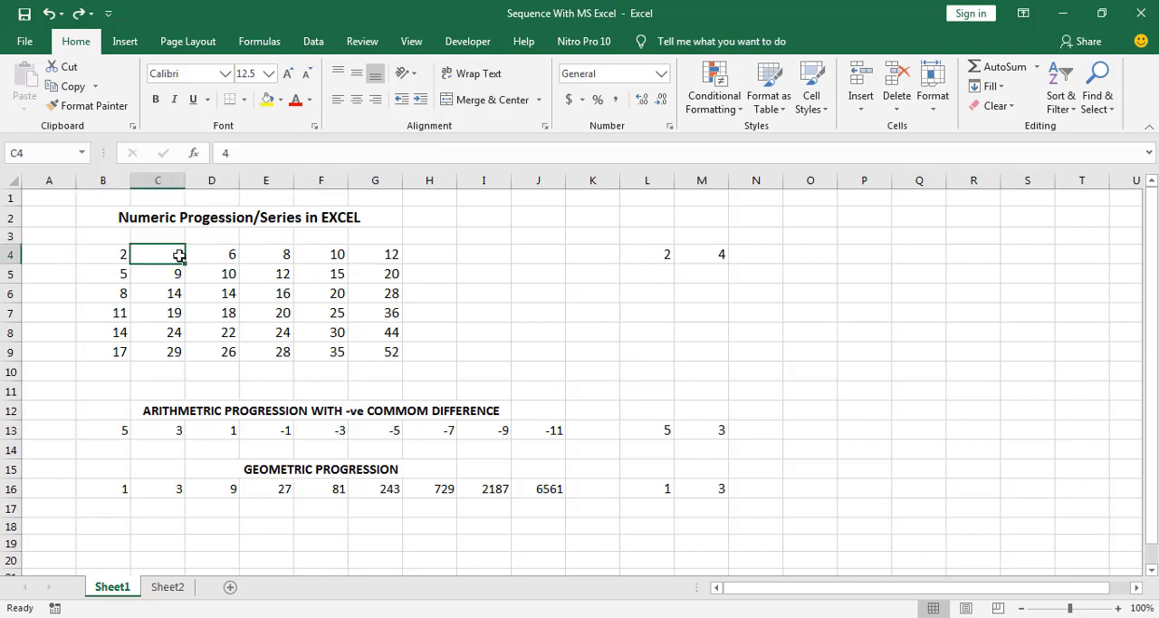
{"action": "left_click", "coordinate": [210, 253]}
Extend the starting values 2 and 4 in L4:M4 across through Q4 as an arithmetic series ending at 12
{"action": "left_click_drag", "start_coordinate": [701, 258], "coordinate": [659, 254]}
{"action": "left_click", "coordinate": [651, 272]}
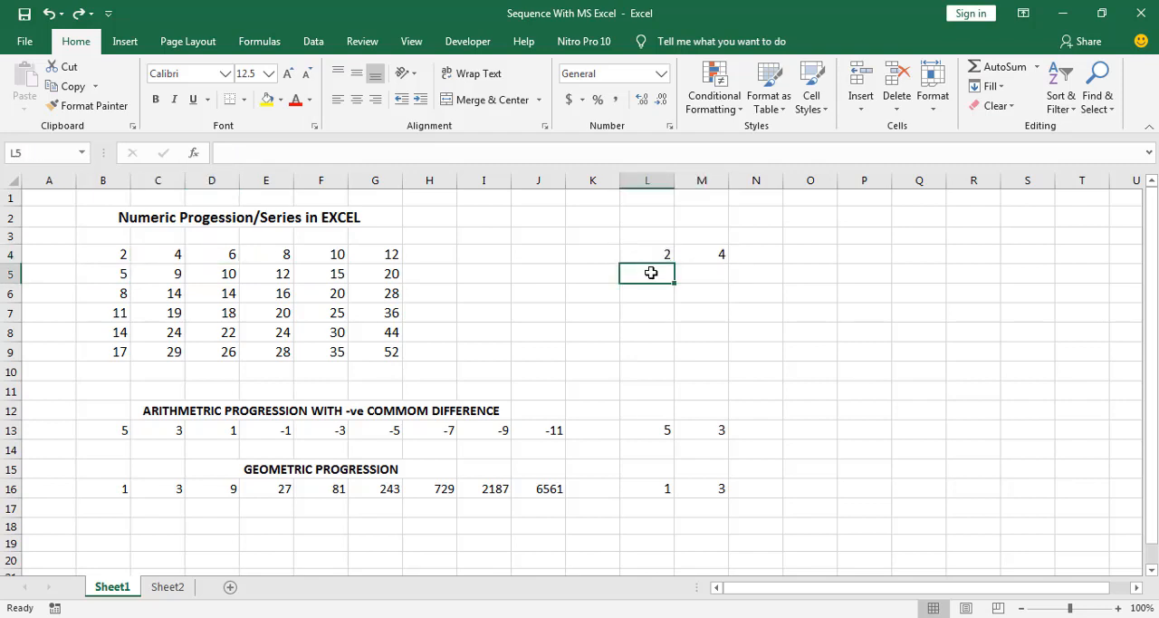
{"action": "left_click", "coordinate": [653, 252]}
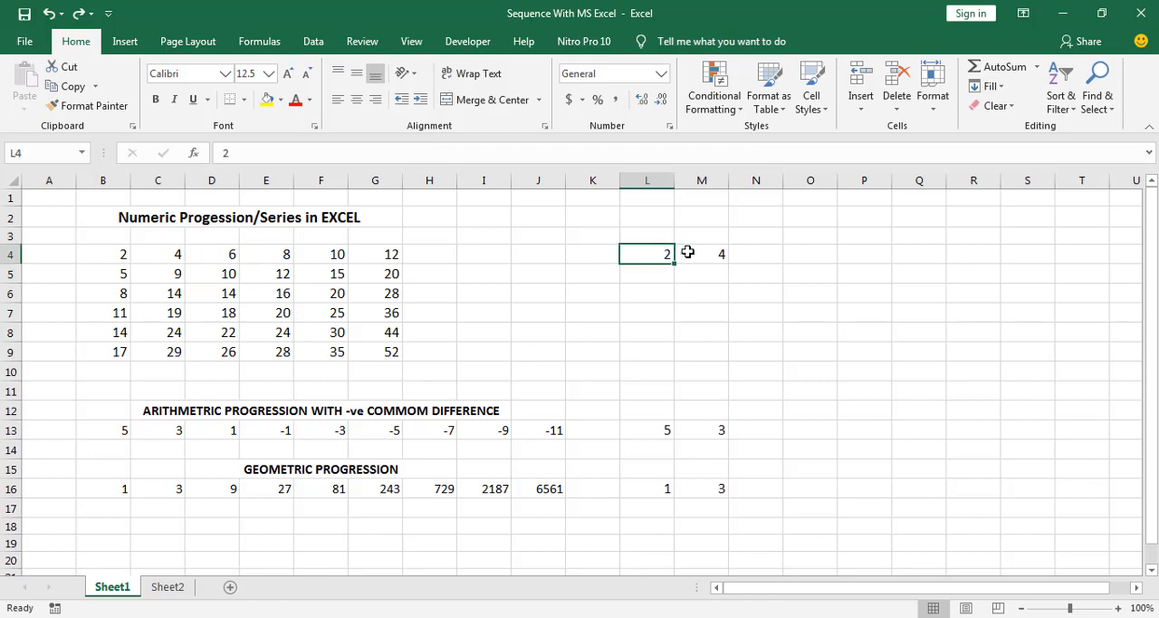
{"action": "left_click", "coordinate": [710, 258]}
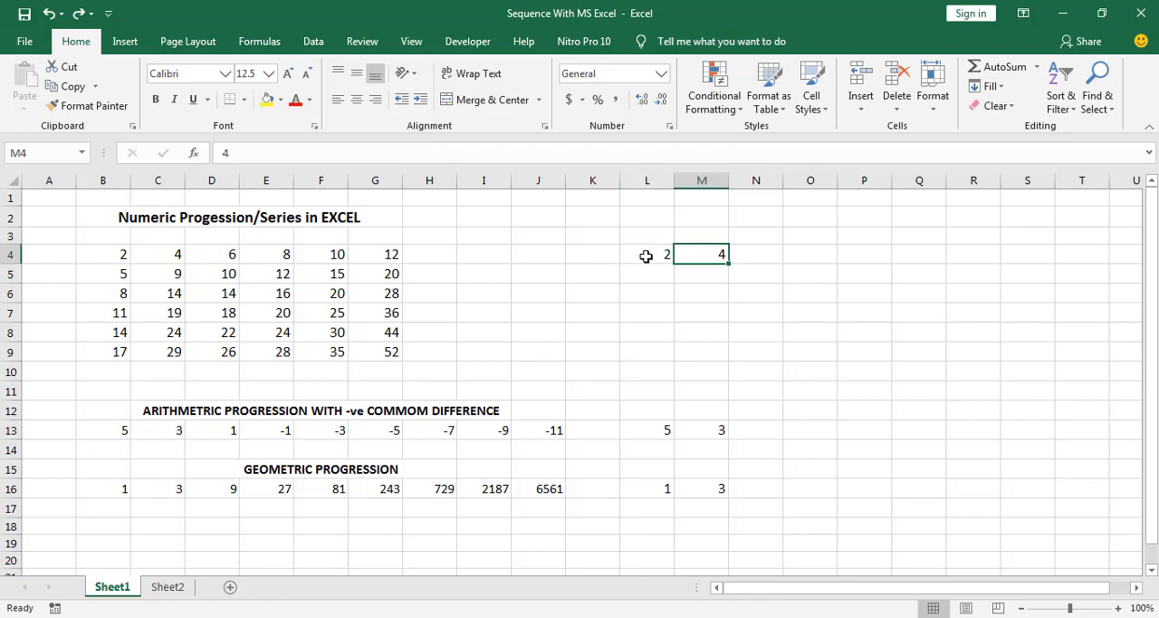
{"action": "left_click_drag", "start_coordinate": [645, 257], "coordinate": [711, 254]}
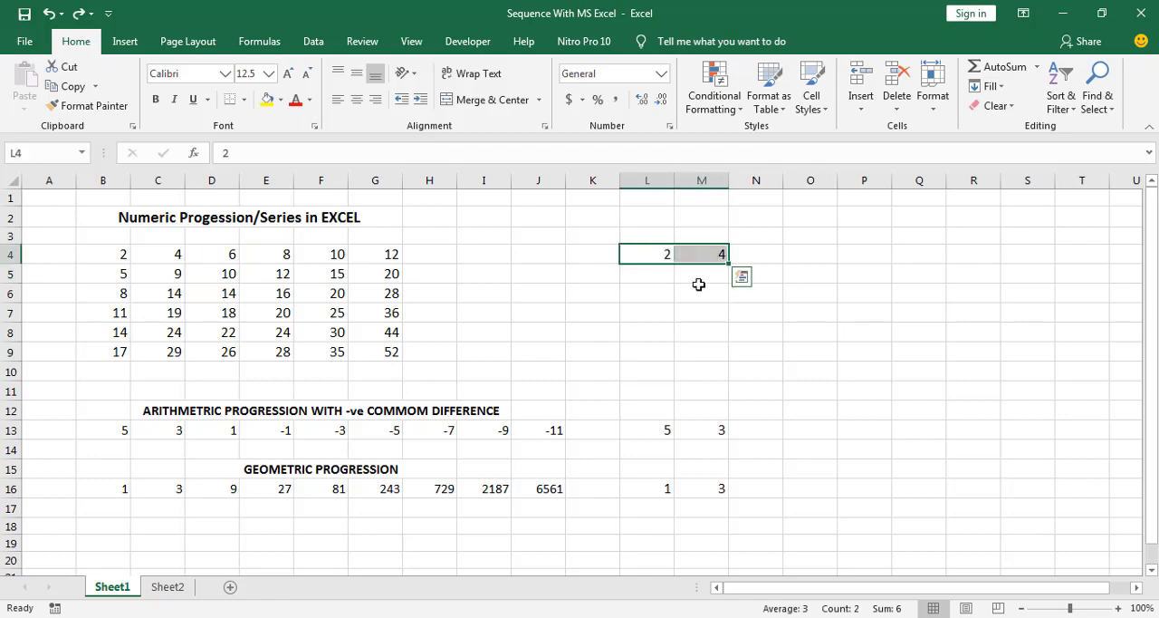
{"action": "left_click", "coordinate": [654, 289]}
{"action": "left_click", "coordinate": [660, 259]}
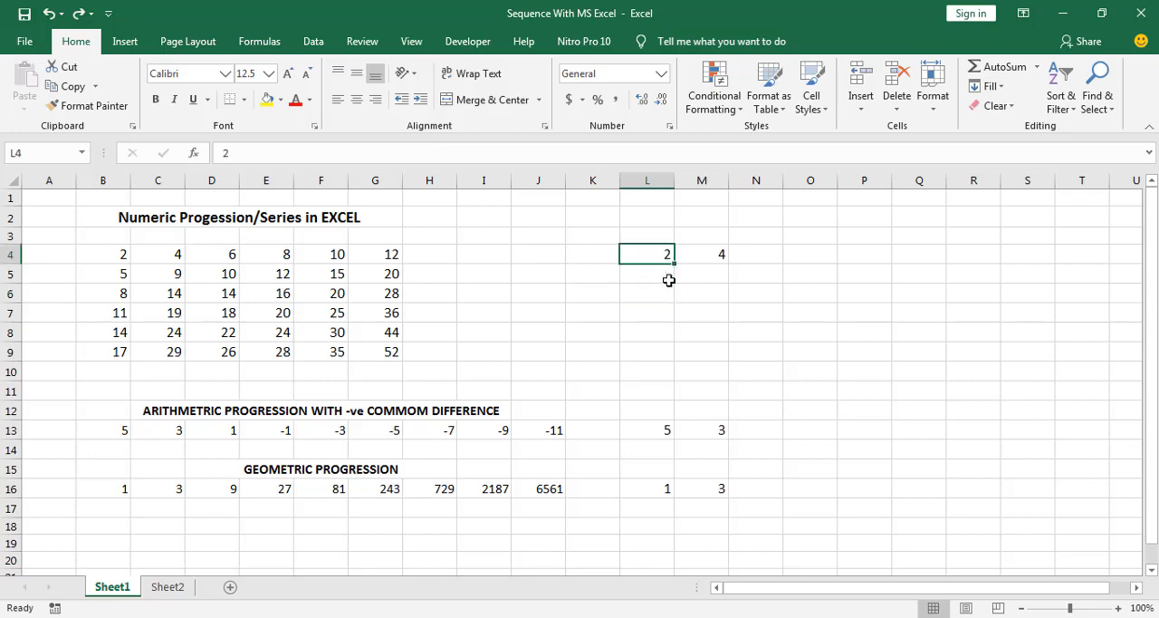
{"action": "left_click", "coordinate": [666, 288]}
{"action": "left_click_drag", "start_coordinate": [662, 254], "coordinate": [960, 266]}
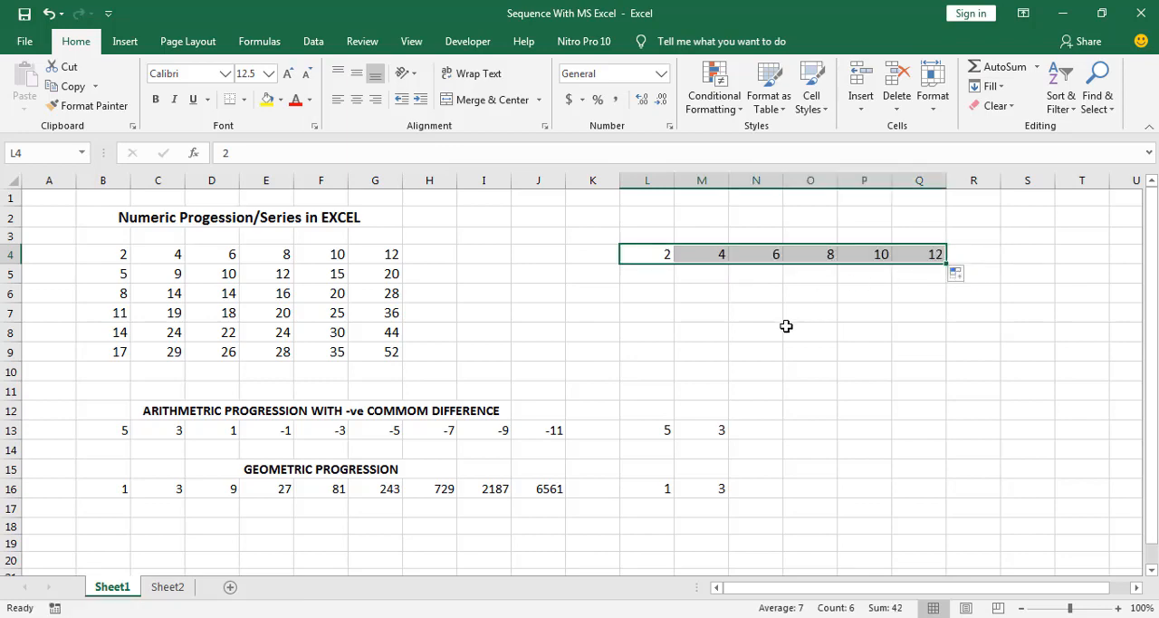
{"action": "left_click", "coordinate": [603, 313]}
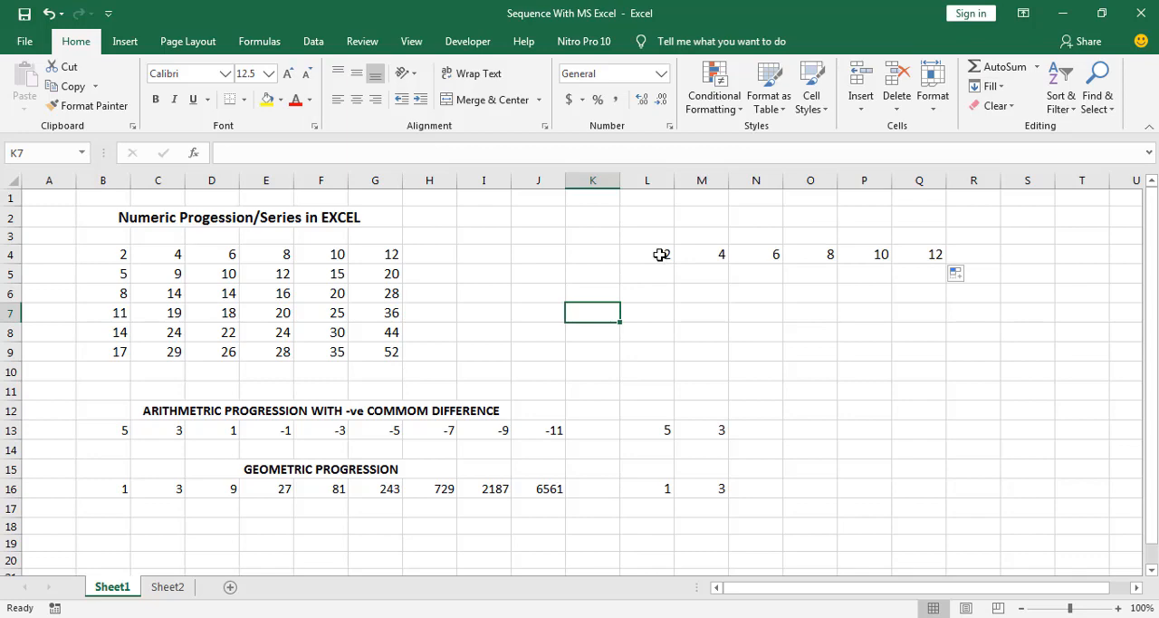
{"action": "left_click_drag", "start_coordinate": [661, 255], "coordinate": [703, 254]}
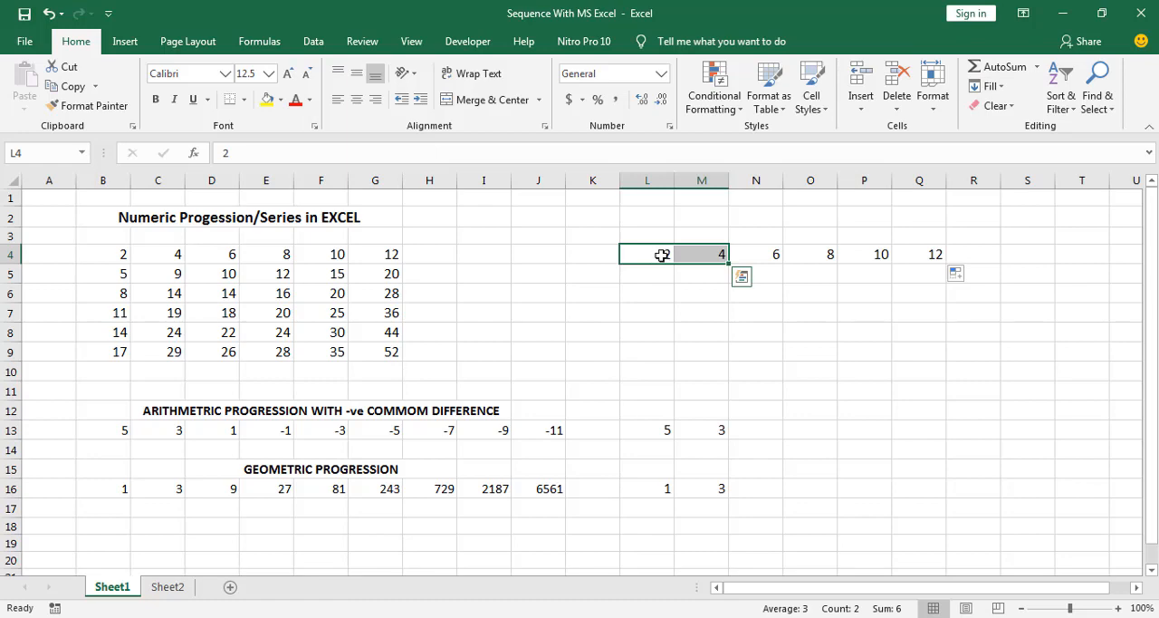
{"action": "left_click", "coordinate": [697, 255]}
{"action": "left_click", "coordinate": [646, 255]}
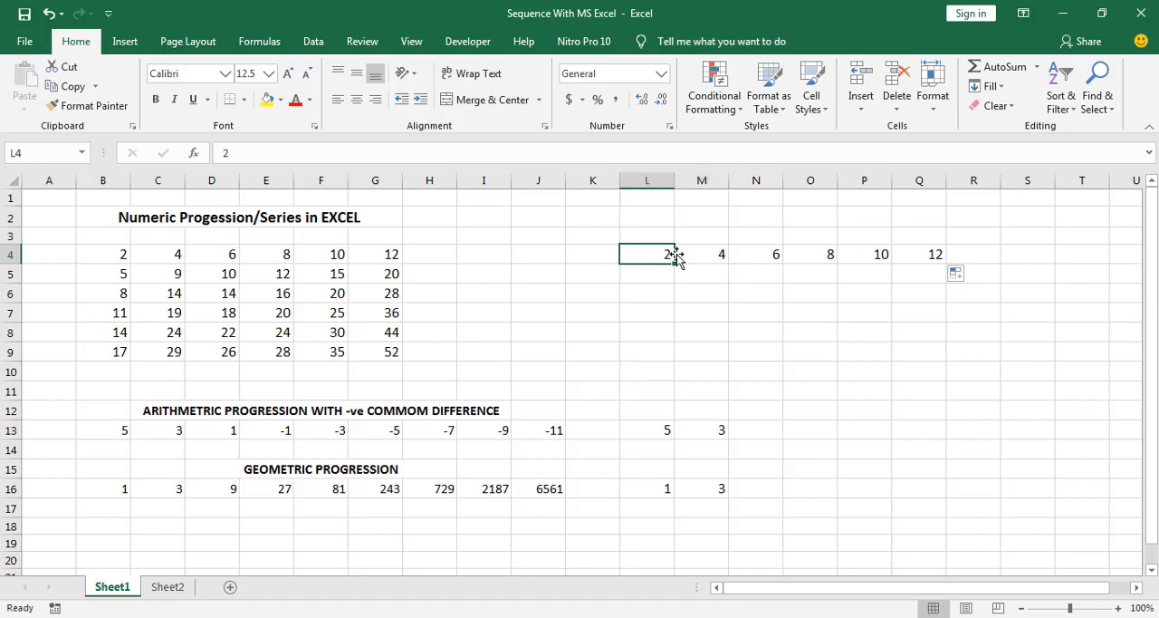
{"action": "left_click", "coordinate": [698, 254]}
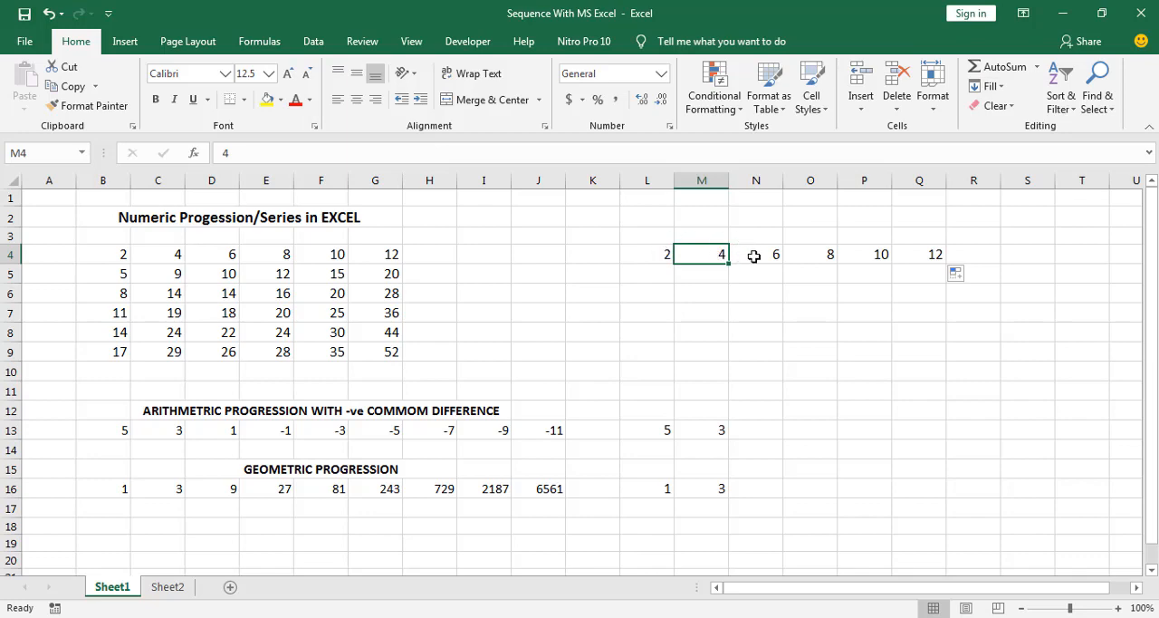
{"action": "left_click", "coordinate": [812, 311]}
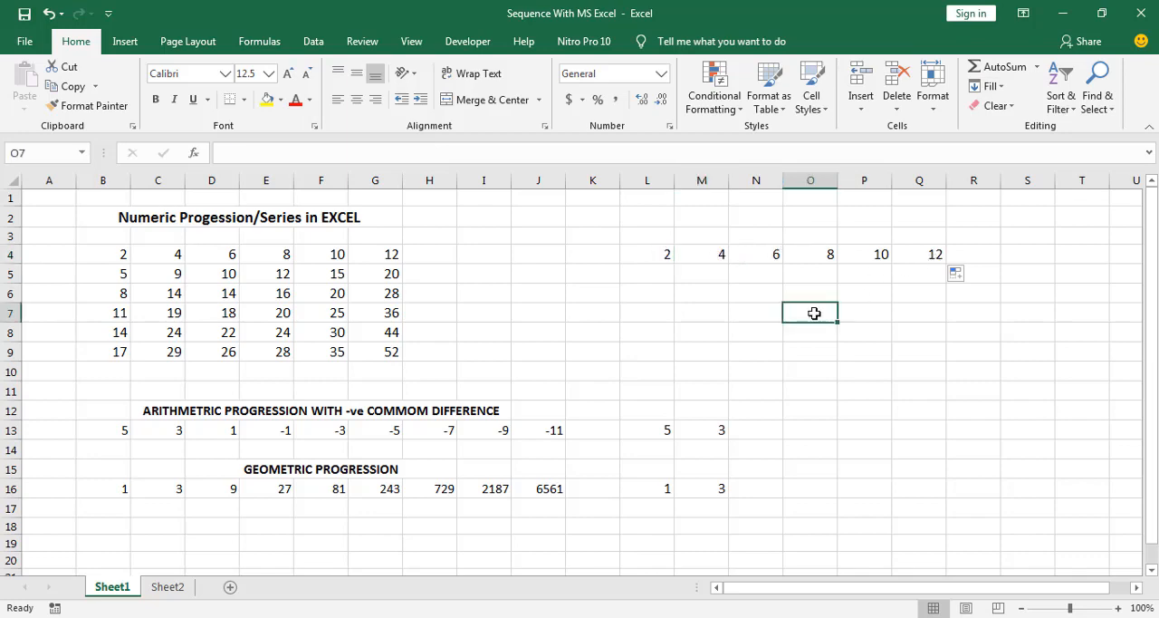
Enter 5 in L5 and extend L4:L5 down through L9 as an arithmetic series ending at 17
{"action": "left_click", "coordinate": [662, 275]}
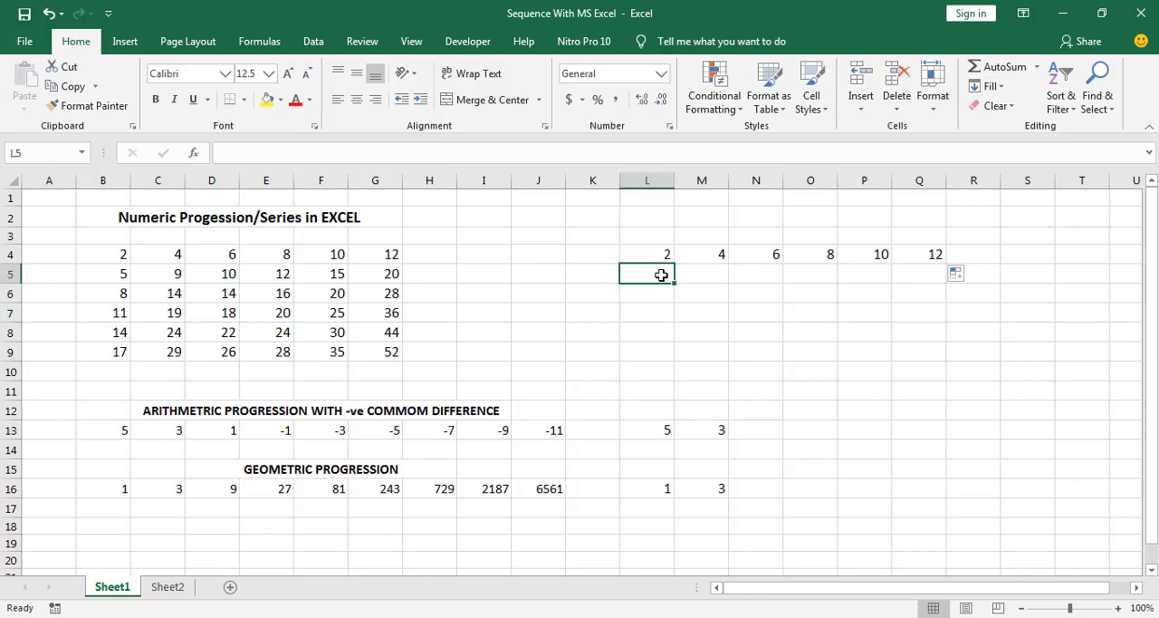
{"action": "type", "text": "5"}
{"action": "key", "text": "Return"}
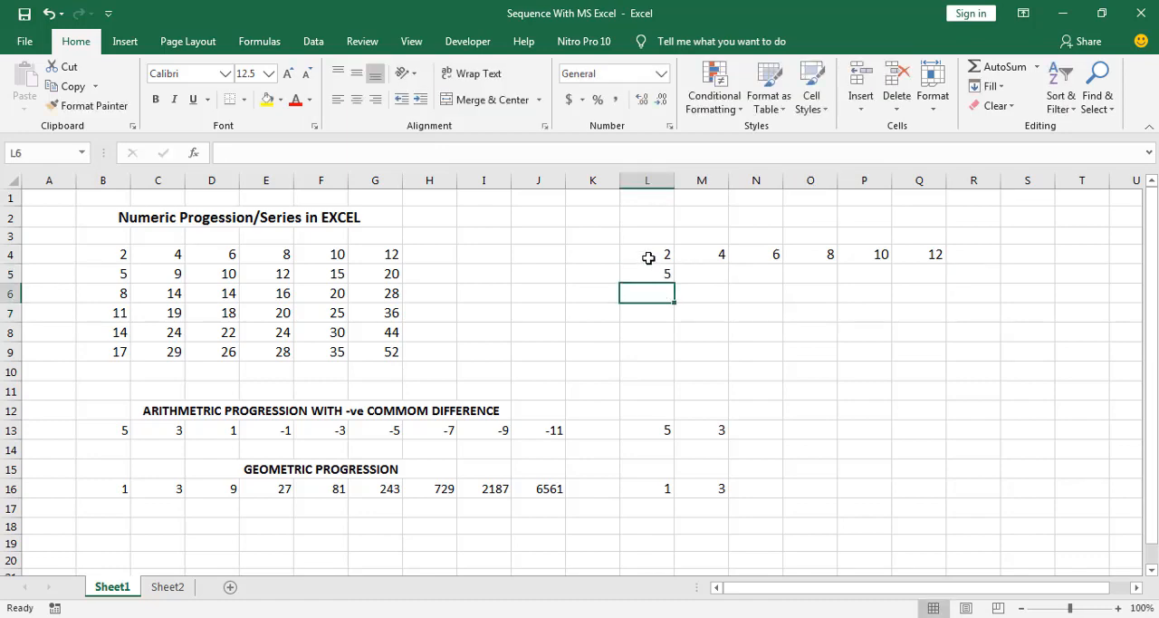
{"action": "left_click_drag", "start_coordinate": [648, 258], "coordinate": [672, 359]}
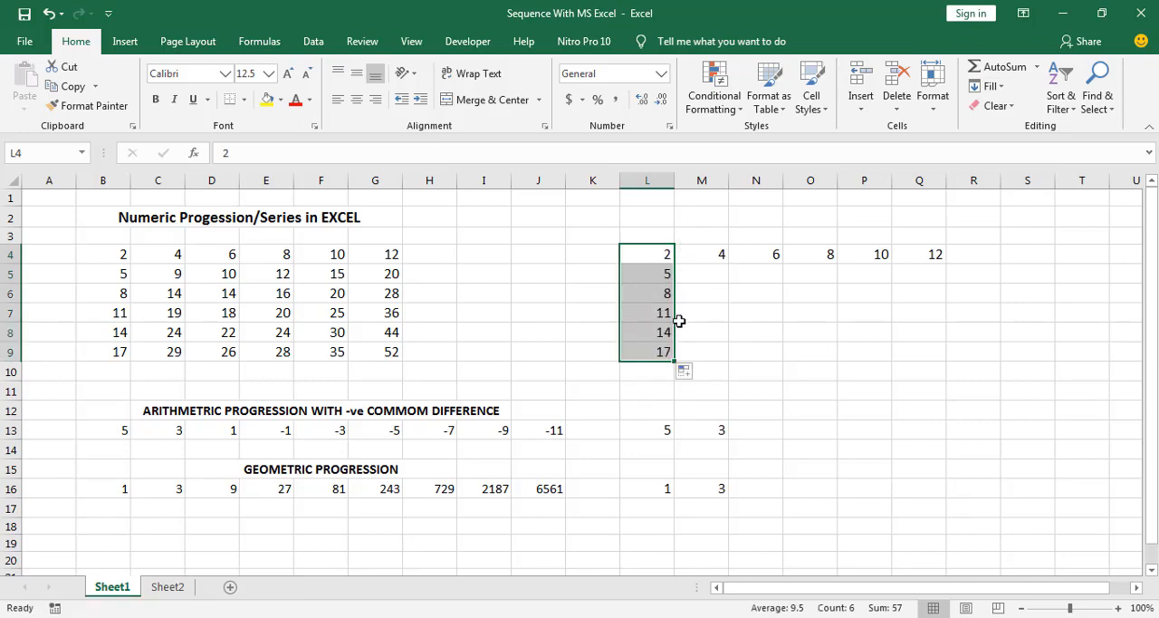
Enter 9, 10, 12, 15 and 20 in cells M5 through Q5
{"action": "left_click", "coordinate": [702, 270]}
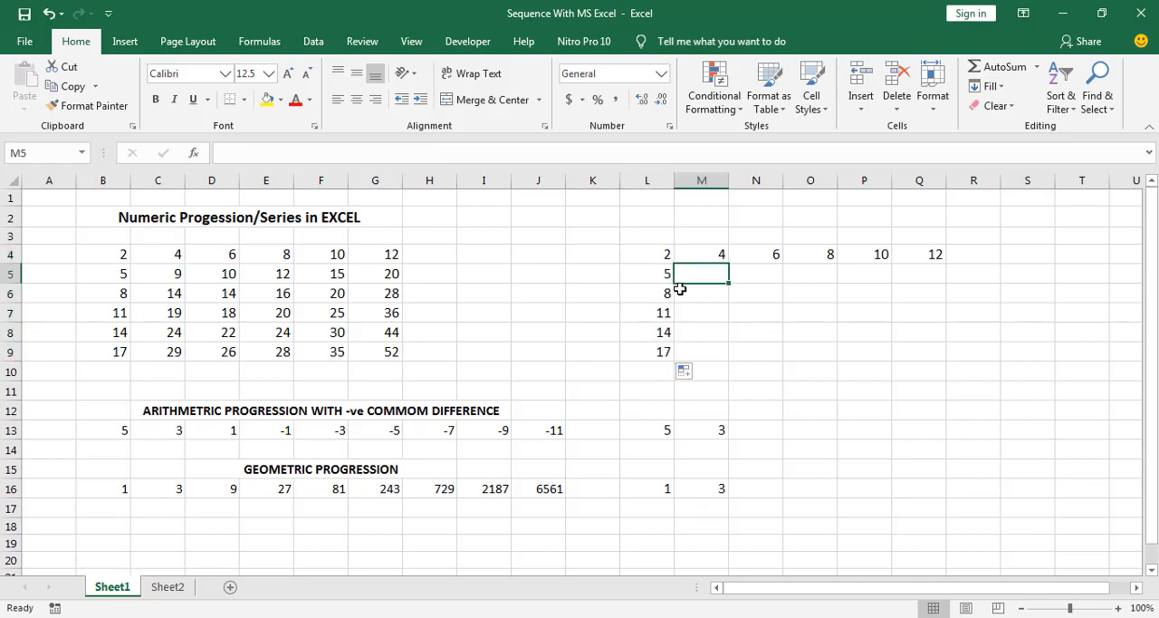
{"action": "type", "text": "9"}
{"action": "left_click", "coordinate": [761, 276]}
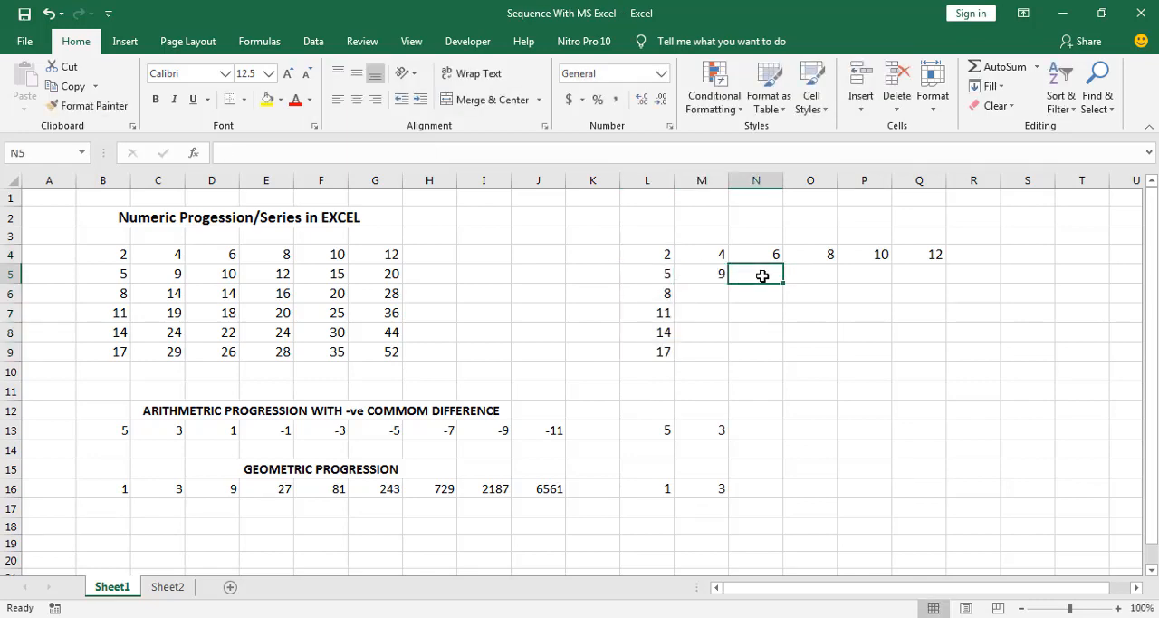
{"action": "type", "text": "10"}
{"action": "left_click", "coordinate": [808, 277]}
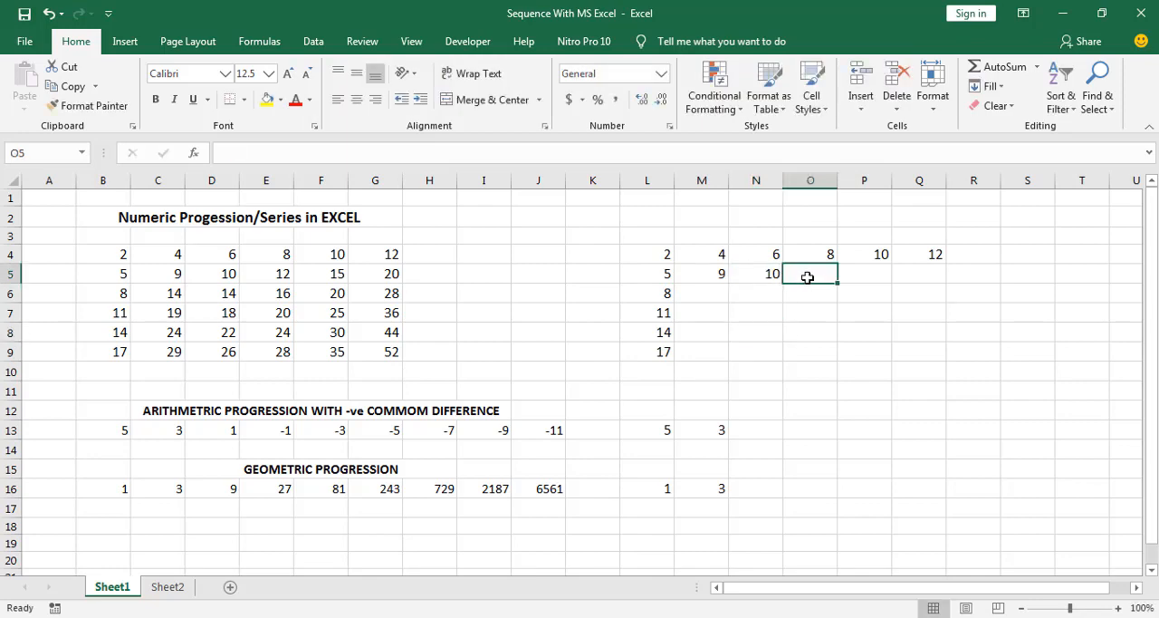
{"action": "type", "text": "12"}
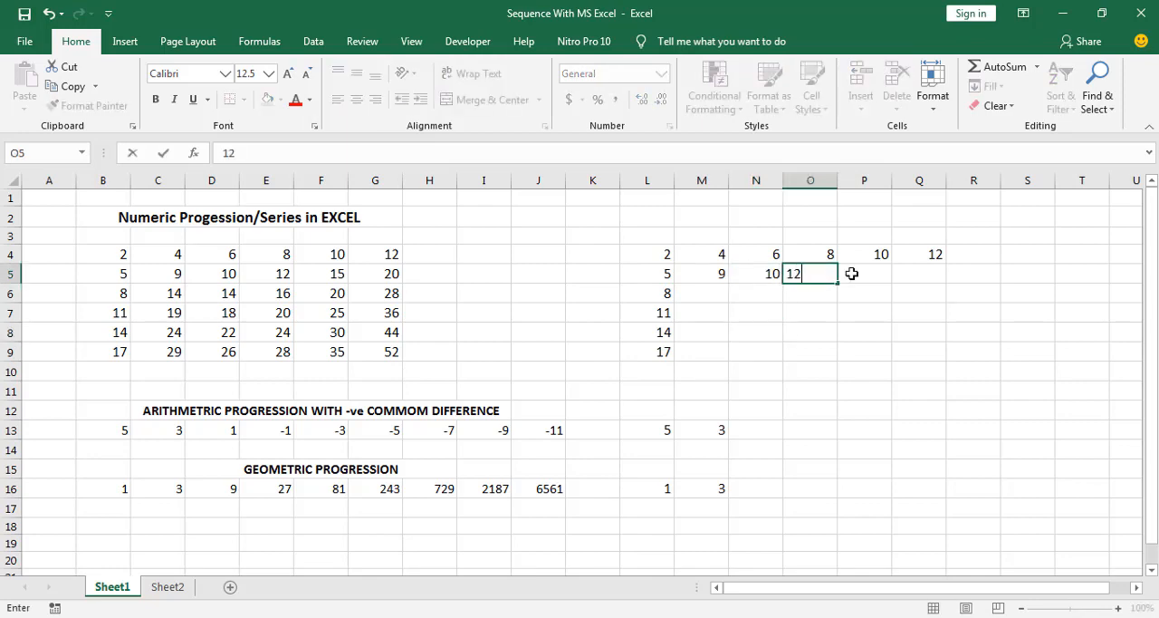
{"action": "left_click", "coordinate": [871, 273]}
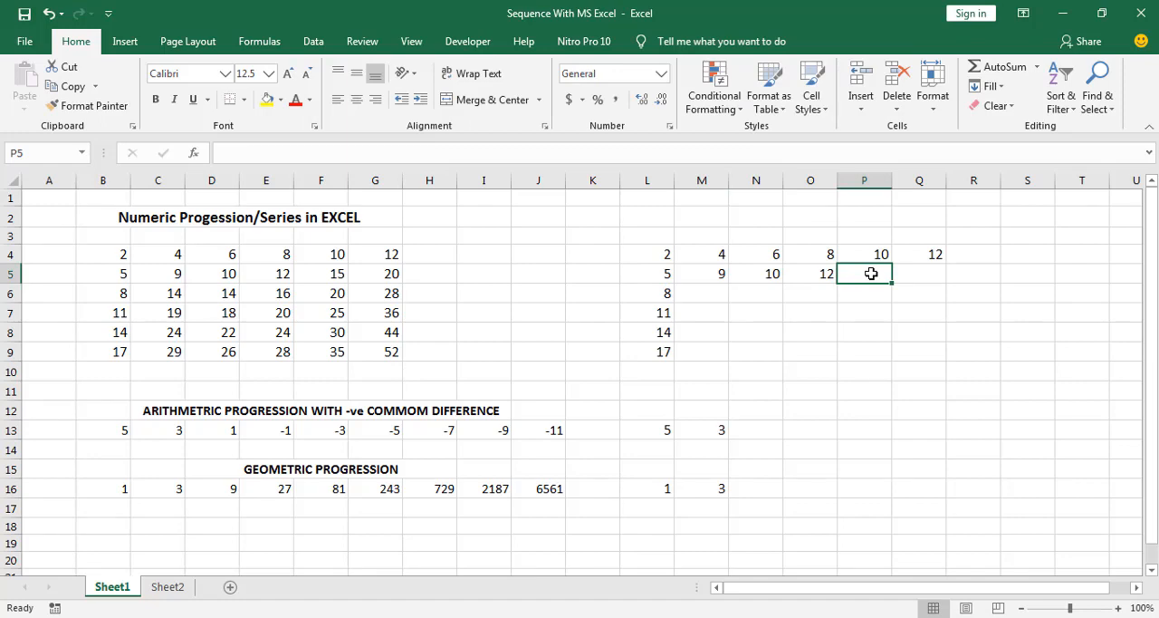
{"action": "type", "text": "15"}
{"action": "left_click", "coordinate": [915, 273]}
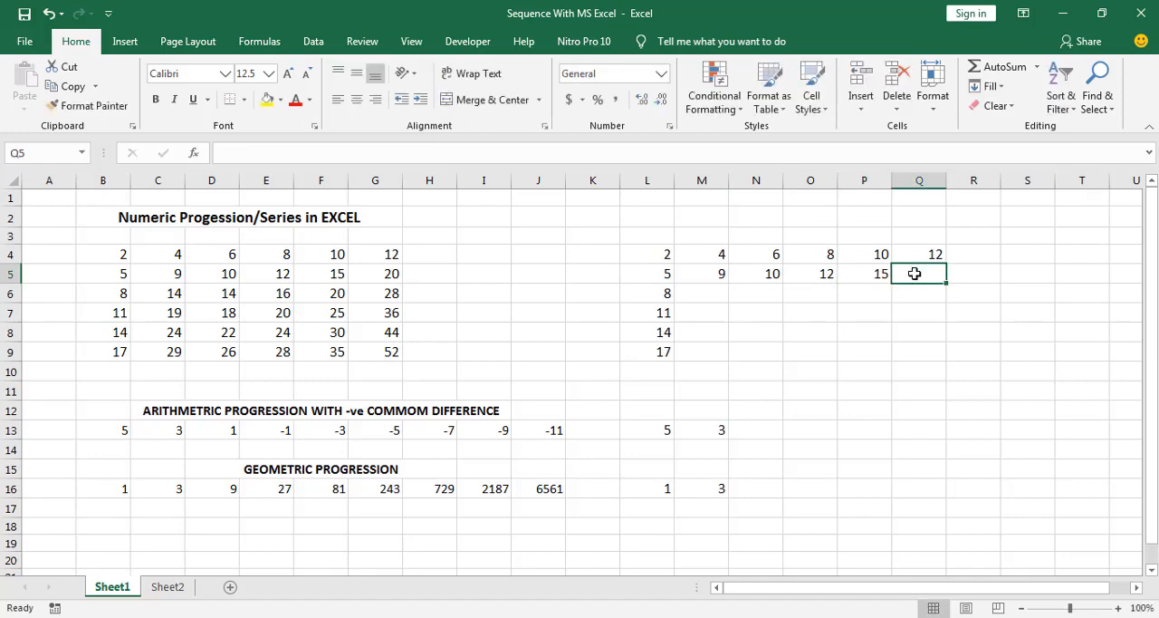
{"action": "type", "text": "20"}
{"action": "left_click", "coordinate": [874, 328]}
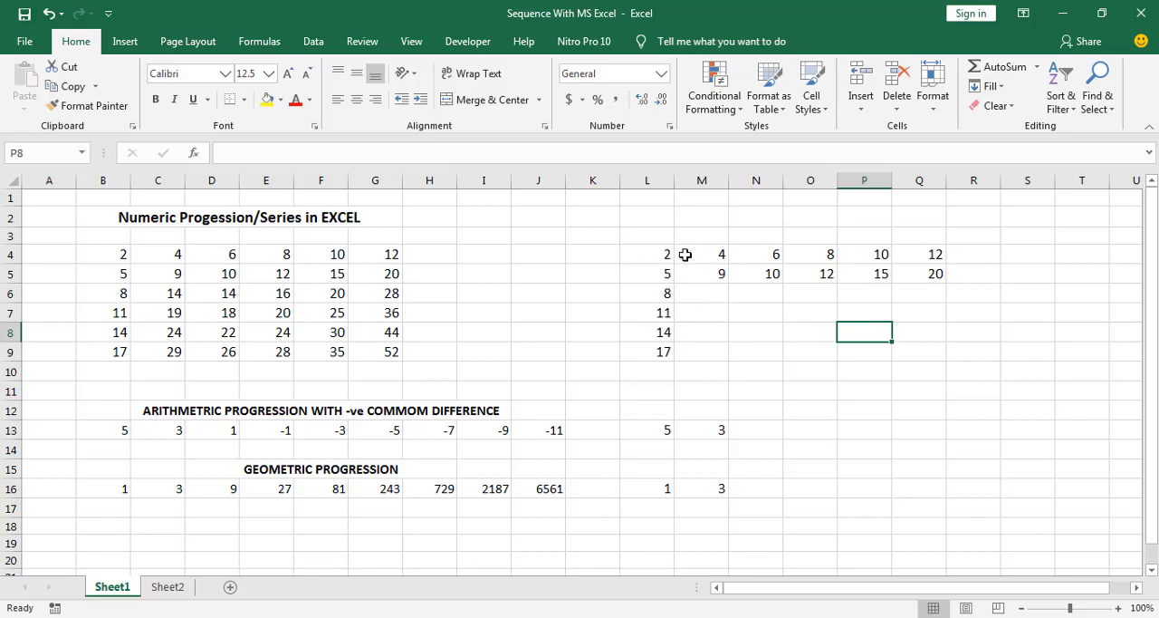
Extend M4:Q5 down through row 9 as a series in each column, and clear the filled block L6:Q9
{"action": "left_click_drag", "start_coordinate": [685, 255], "coordinate": [947, 362]}
{"action": "left_click", "coordinate": [824, 412]}
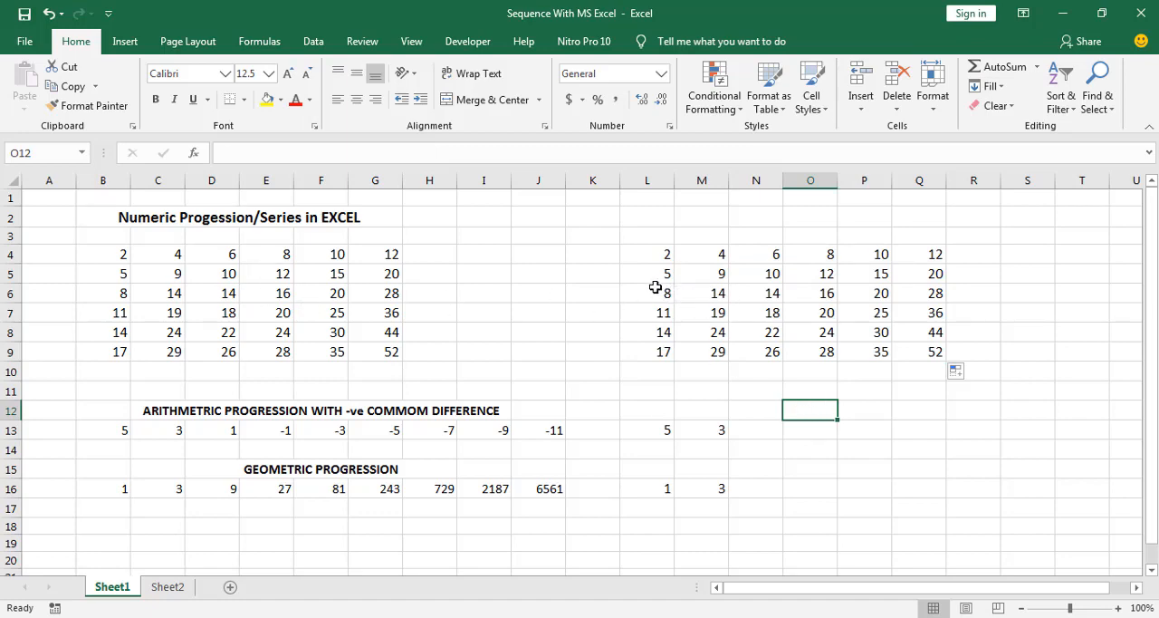
{"action": "left_click_drag", "start_coordinate": [657, 288], "coordinate": [926, 346]}
{"action": "key", "text": "Delete"}
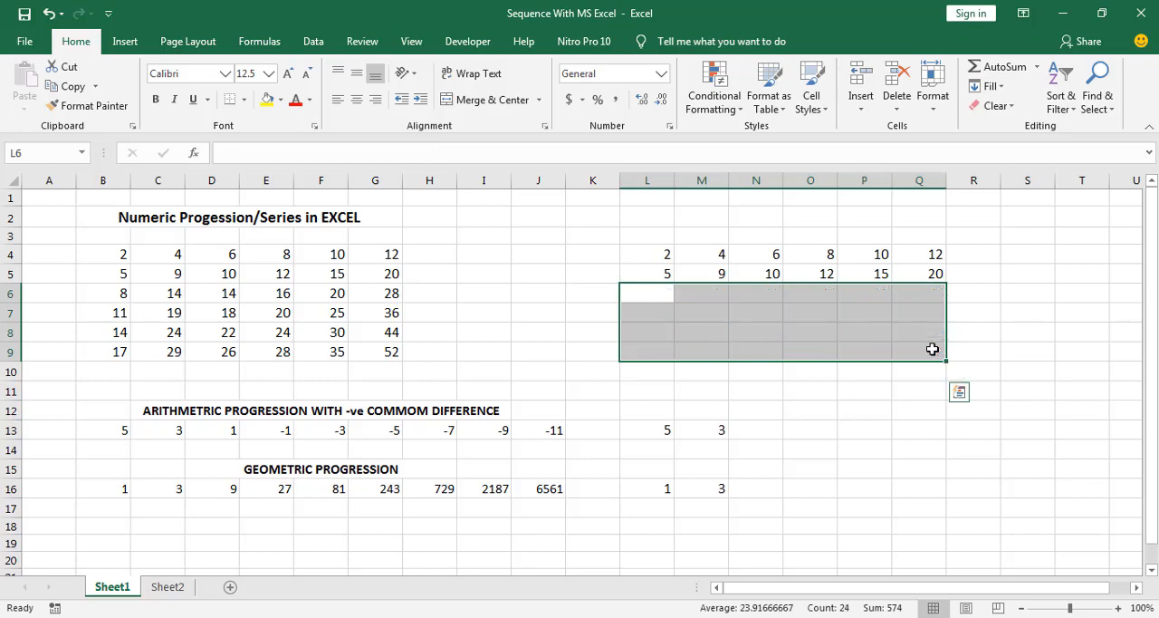
Extend both starting rows, L4:Q5, down through row 9 together as an arithmetic series in each column
{"action": "left_click_drag", "start_coordinate": [645, 253], "coordinate": [944, 279]}
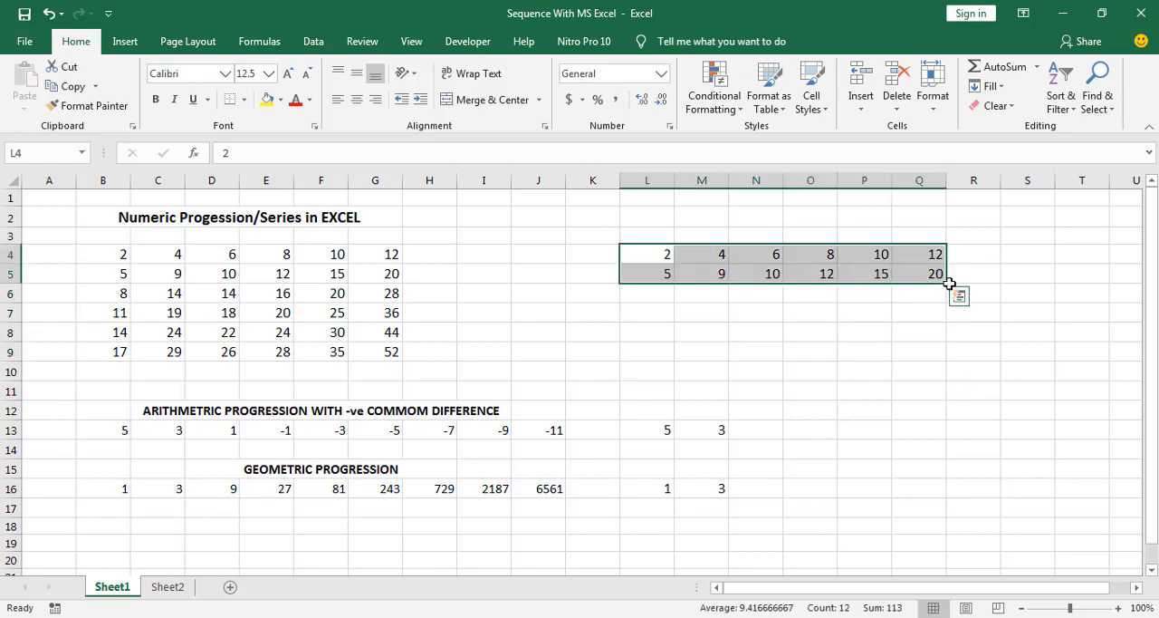
{"action": "left_click_drag", "start_coordinate": [946, 284], "coordinate": [947, 362]}
{"action": "left_click", "coordinate": [691, 331]}
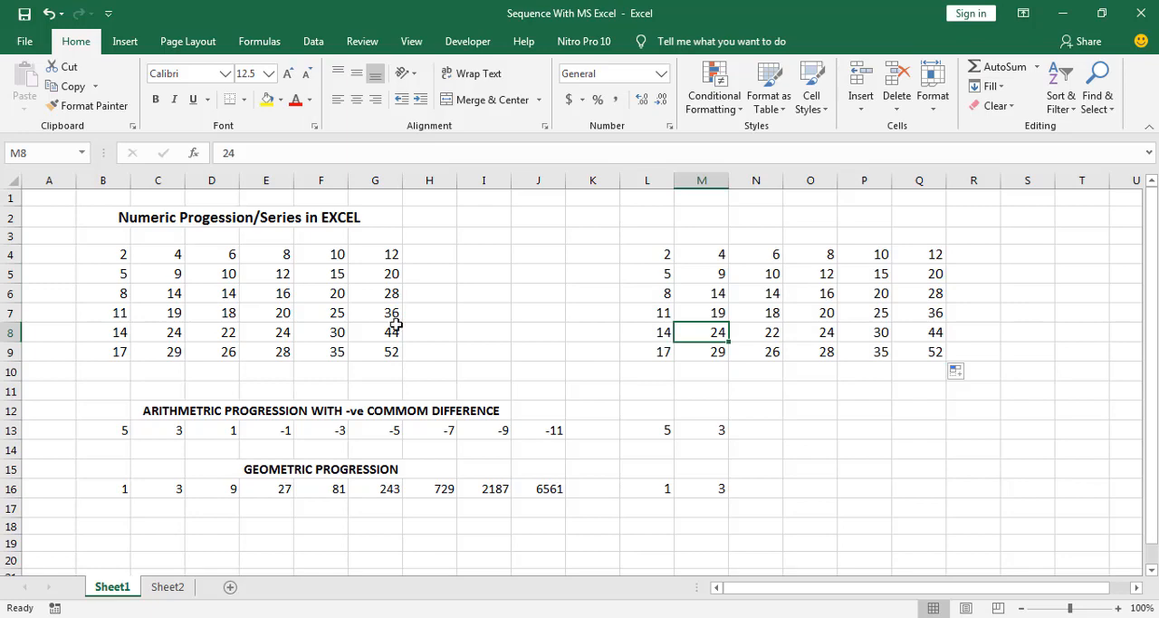
{"action": "left_click", "coordinate": [732, 311]}
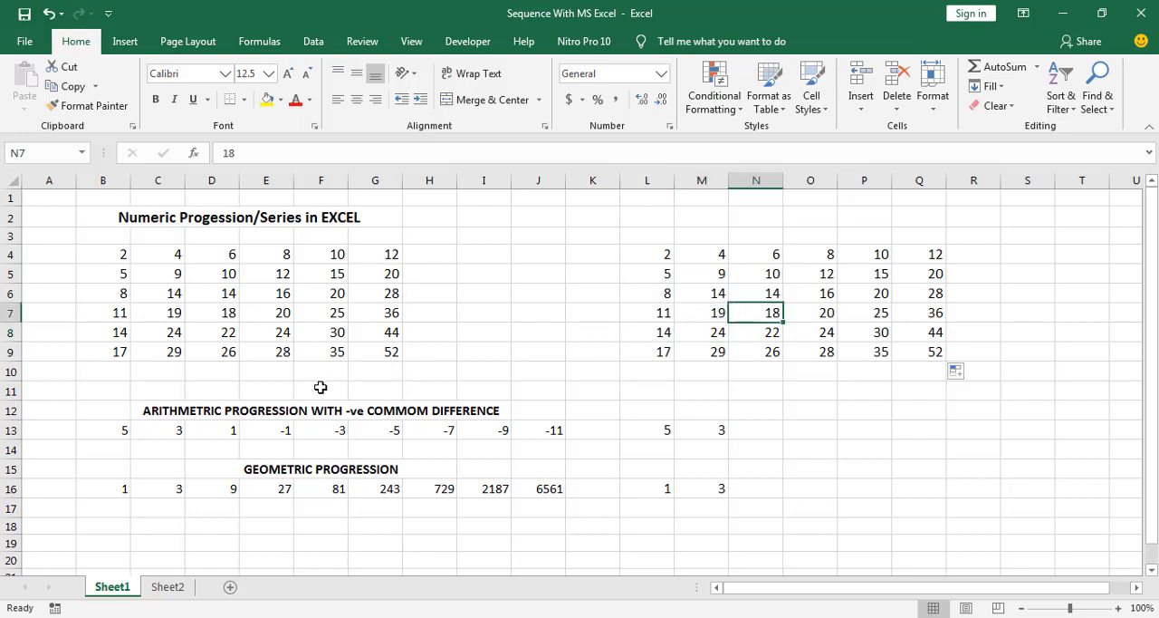
{"action": "left_click", "coordinate": [668, 352]}
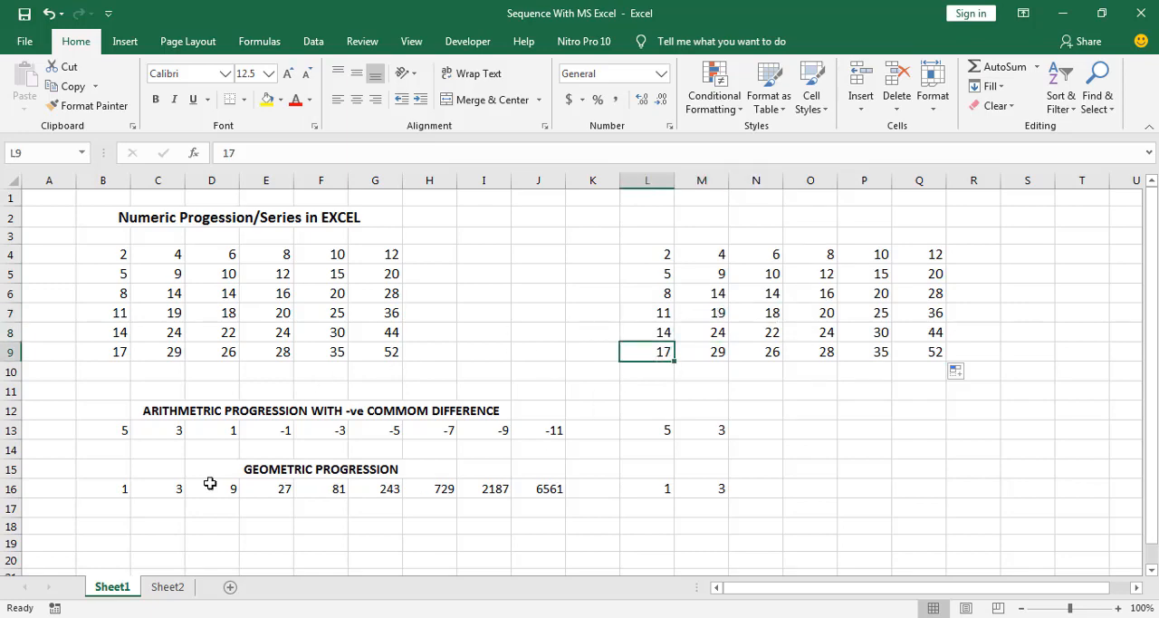
Examine the first terms of the geometric progression in row 16 and of the negative common difference progression in B13:E13
{"action": "scroll", "coordinate": [209, 482], "scroll_direction": "down", "scroll_amount": 1}
{"action": "left_click", "coordinate": [150, 433]}
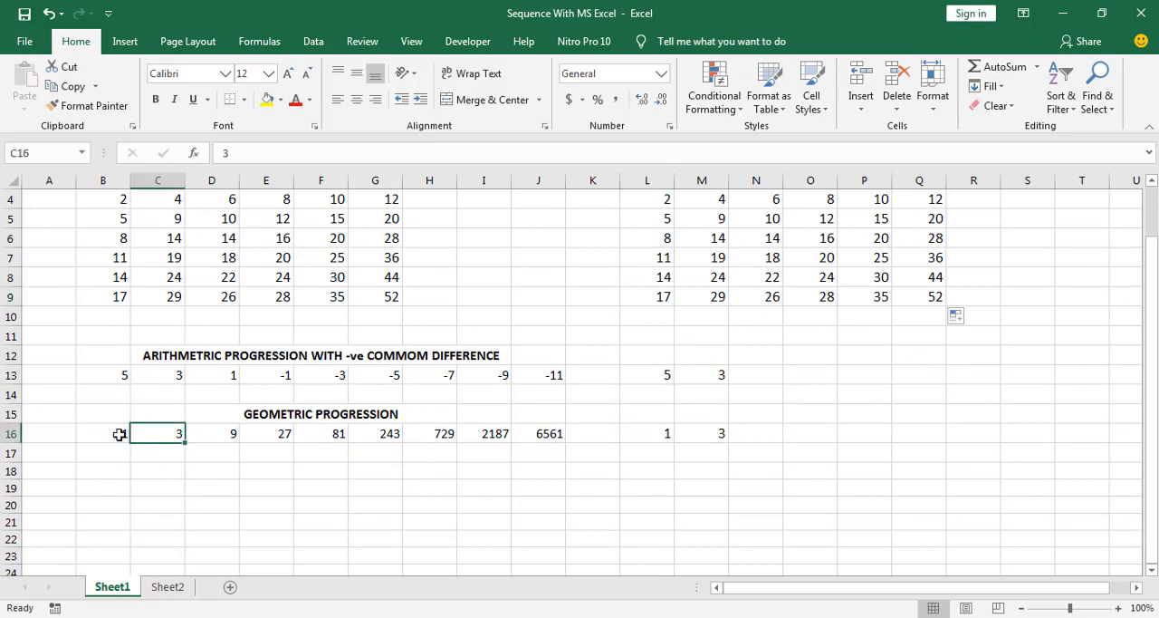
{"action": "left_click", "coordinate": [120, 435]}
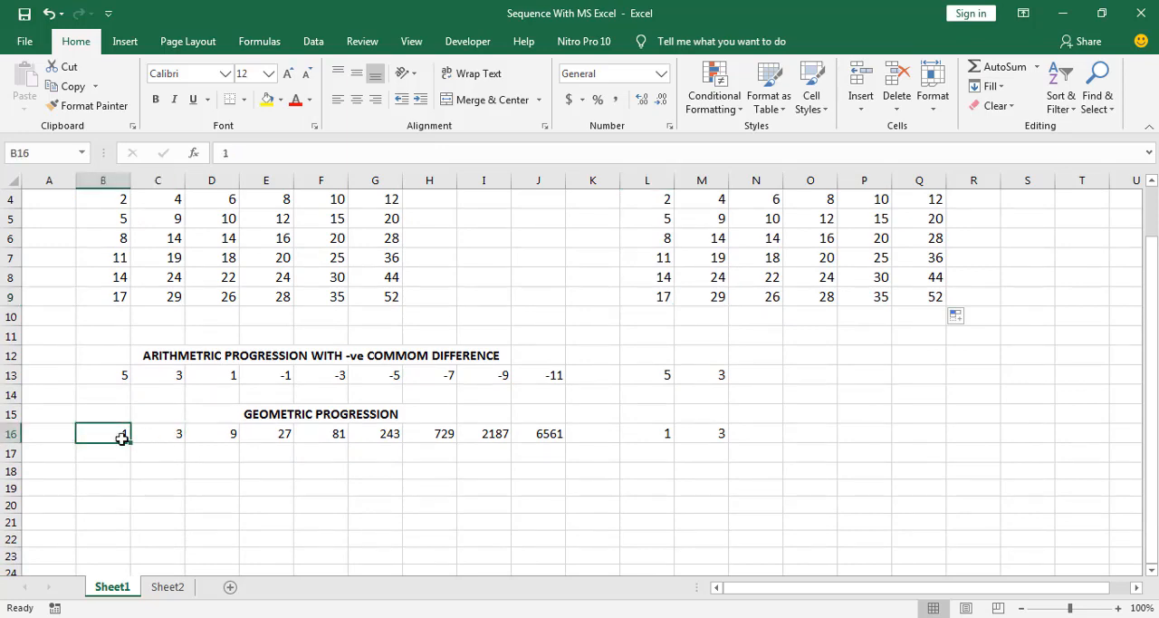
{"action": "left_click", "coordinate": [119, 378]}
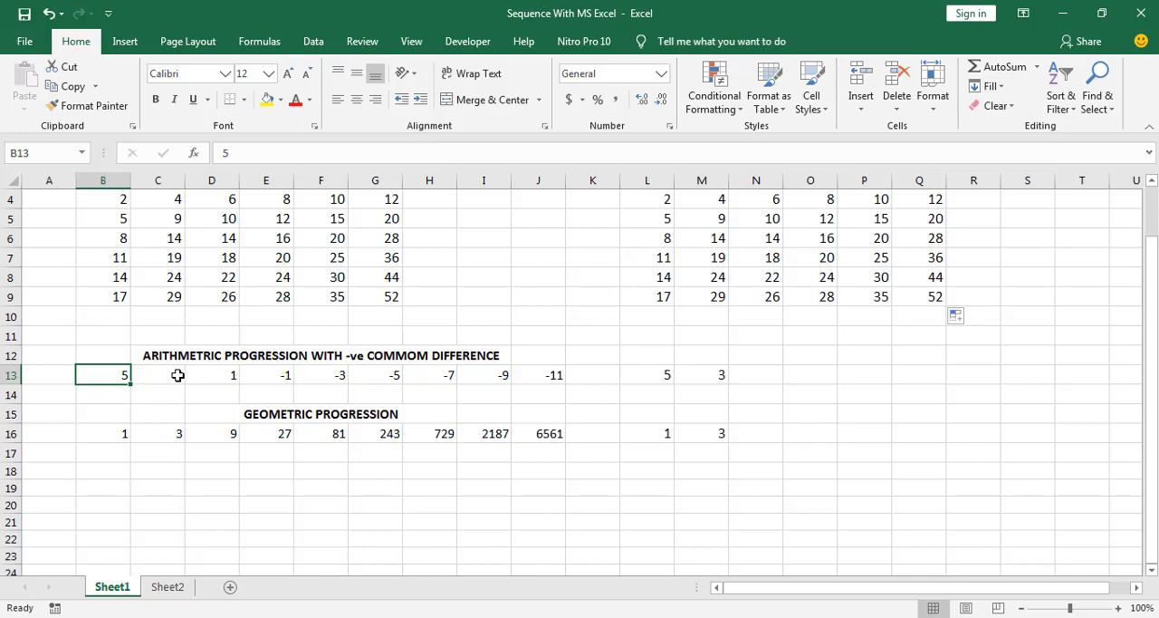
{"action": "left_click", "coordinate": [114, 413]}
{"action": "left_click", "coordinate": [116, 371]}
{"action": "left_click", "coordinate": [172, 376]}
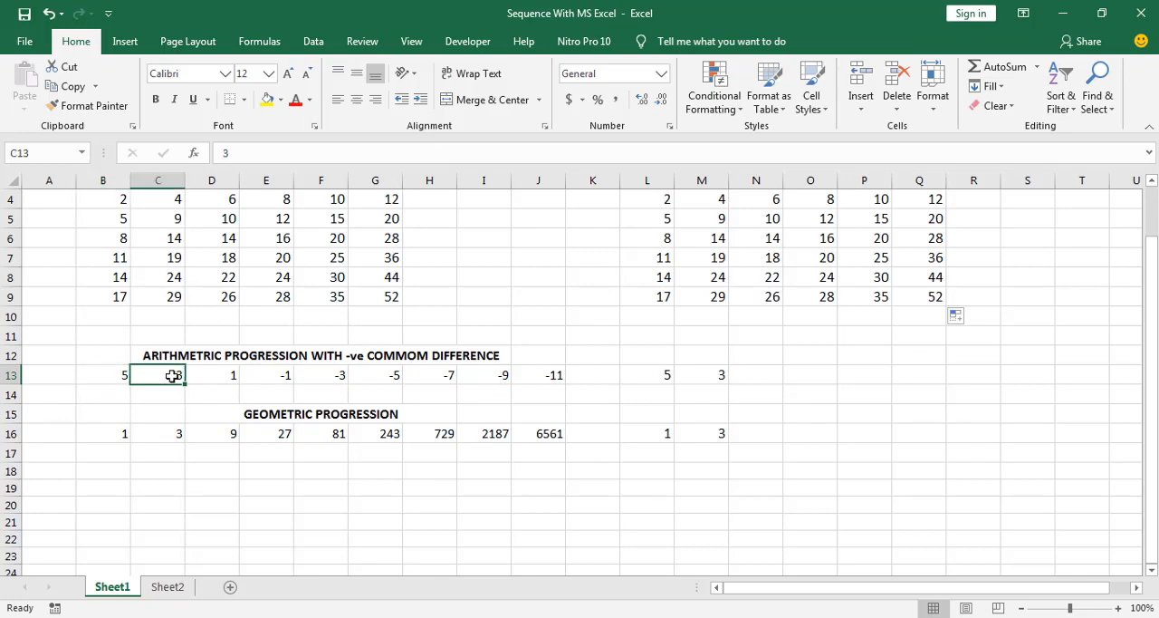
{"action": "left_click", "coordinate": [118, 378]}
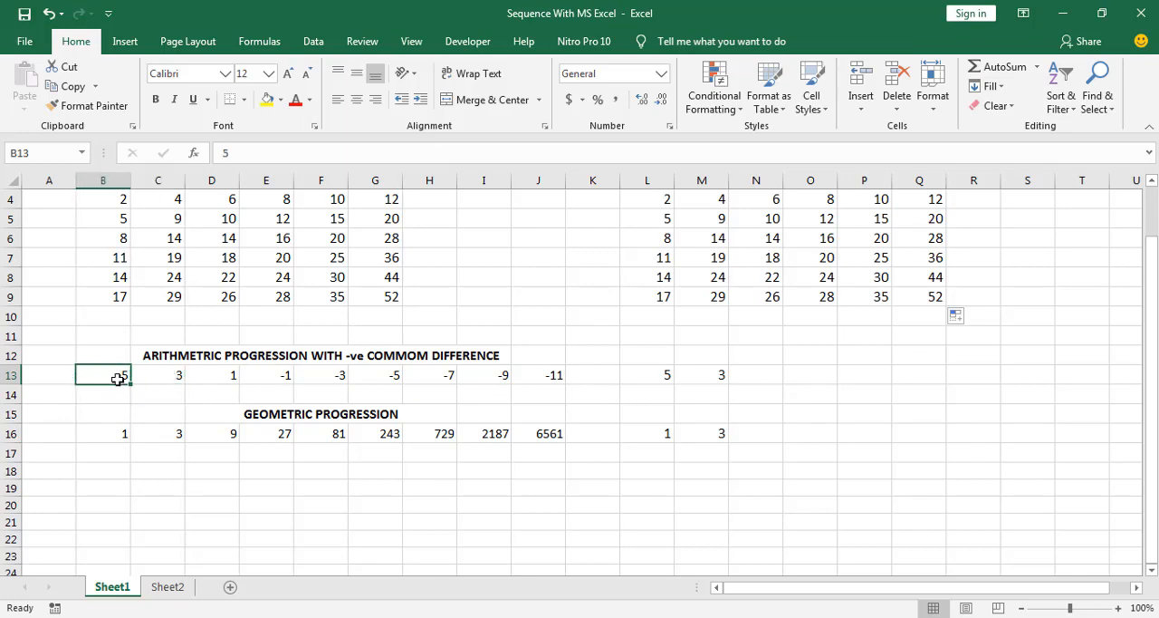
{"action": "left_click", "coordinate": [163, 374]}
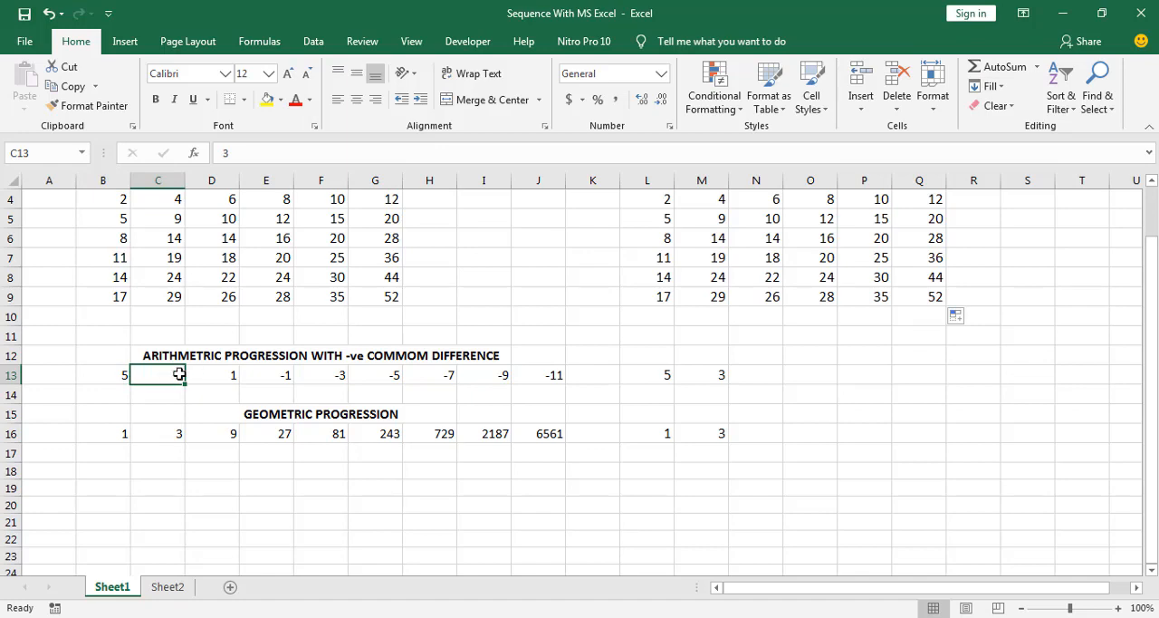
{"action": "left_click", "coordinate": [224, 374]}
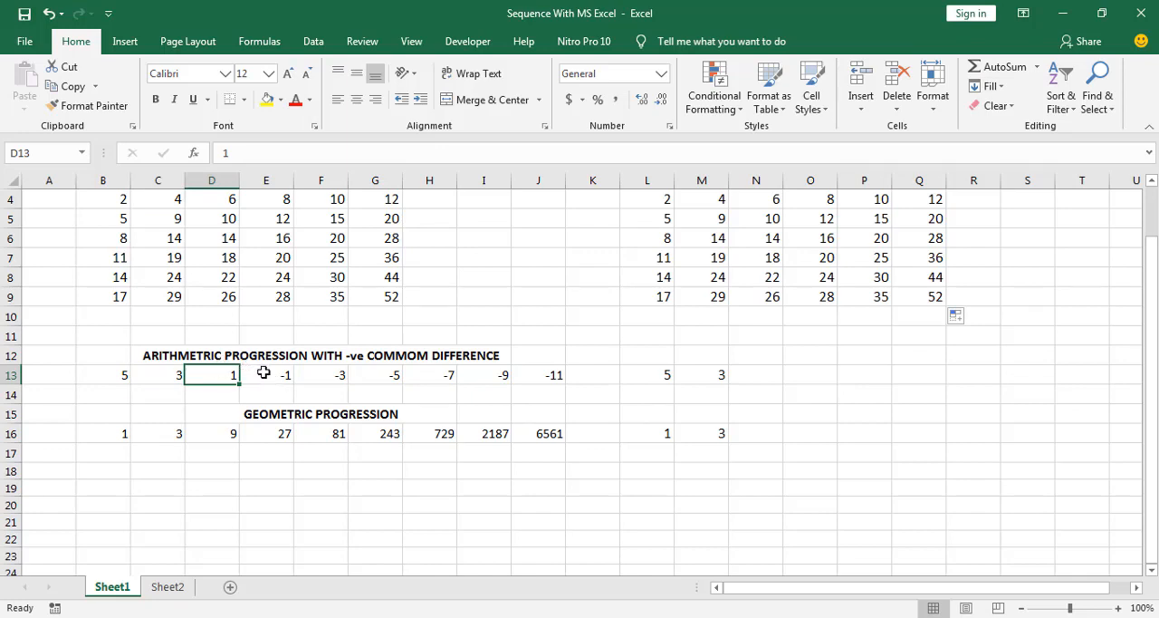
{"action": "left_click", "coordinate": [292, 375]}
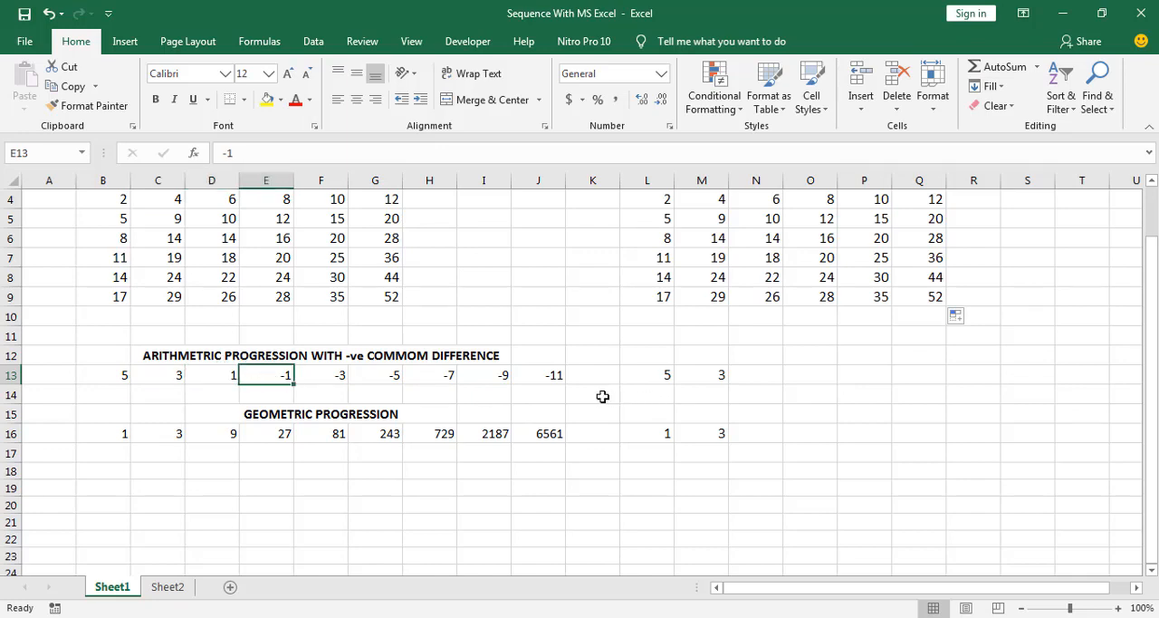
Clear the sample progression with negative common difference in B13:J13
{"action": "left_click_drag", "start_coordinate": [559, 380], "coordinate": [116, 382]}
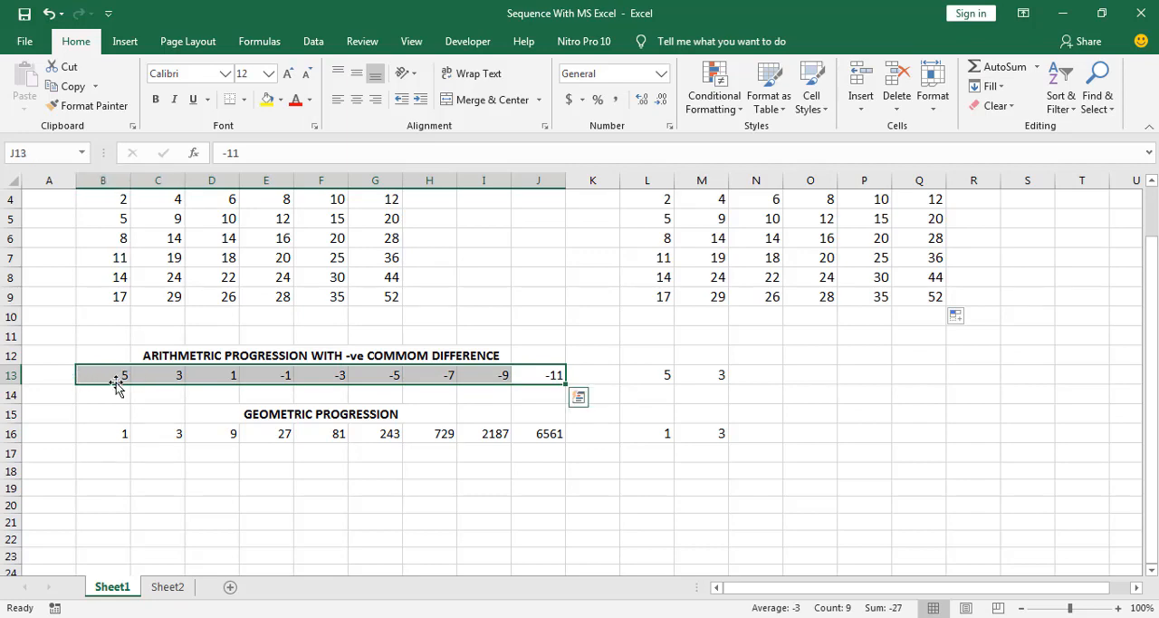
{"action": "key", "text": "Delete"}
{"action": "left_click", "coordinate": [106, 396]}
Enter 5 in B13 and 3 in C13, and extend them across through J13 as an arithmetic series ending at -11
{"action": "left_click", "coordinate": [106, 375]}
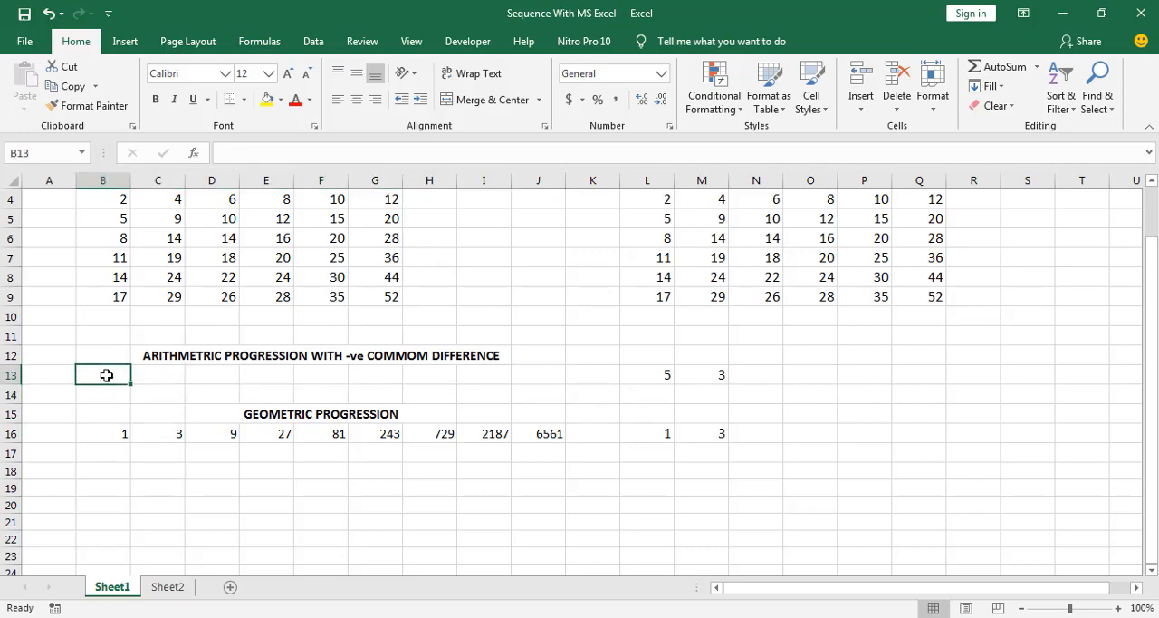
{"action": "type", "text": "5"}
{"action": "key", "text": "Return"}
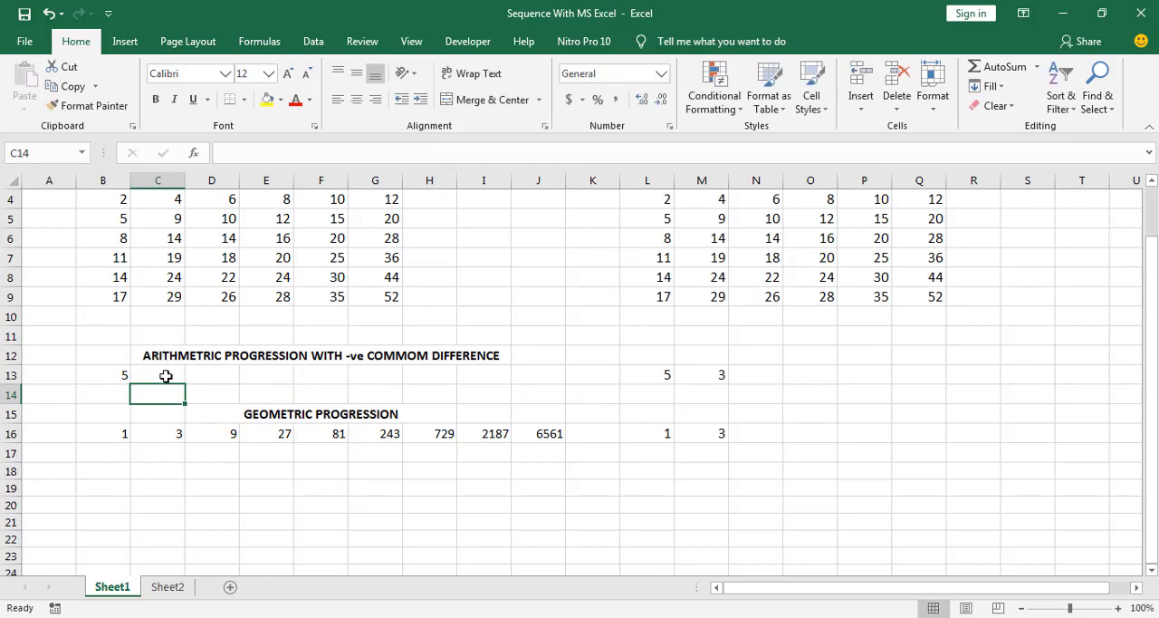
{"action": "left_click", "coordinate": [166, 375]}
{"action": "type", "text": "3"}
{"action": "key", "text": "Return"}
{"action": "left_click_drag", "start_coordinate": [128, 373], "coordinate": [549, 389]}
{"action": "left_click", "coordinate": [460, 396]}
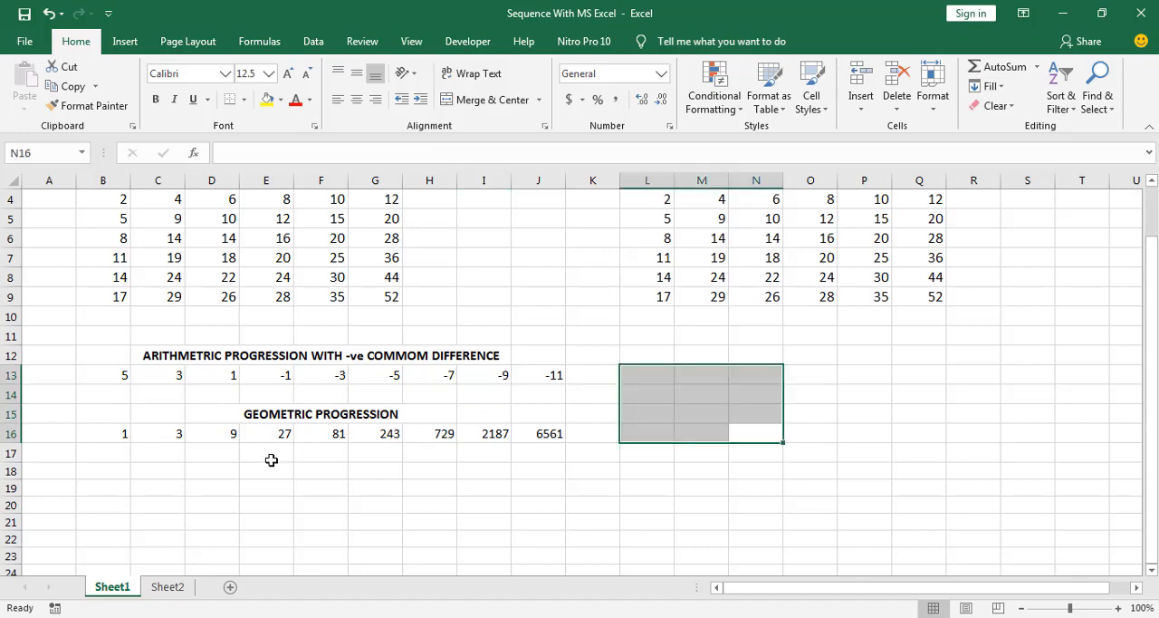
Clear the geometric progression's terms after the first, C16:J16, and re-enter 3 in C16
{"action": "key", "text": "ctrl+z"}
{"action": "left_click", "coordinate": [124, 435]}
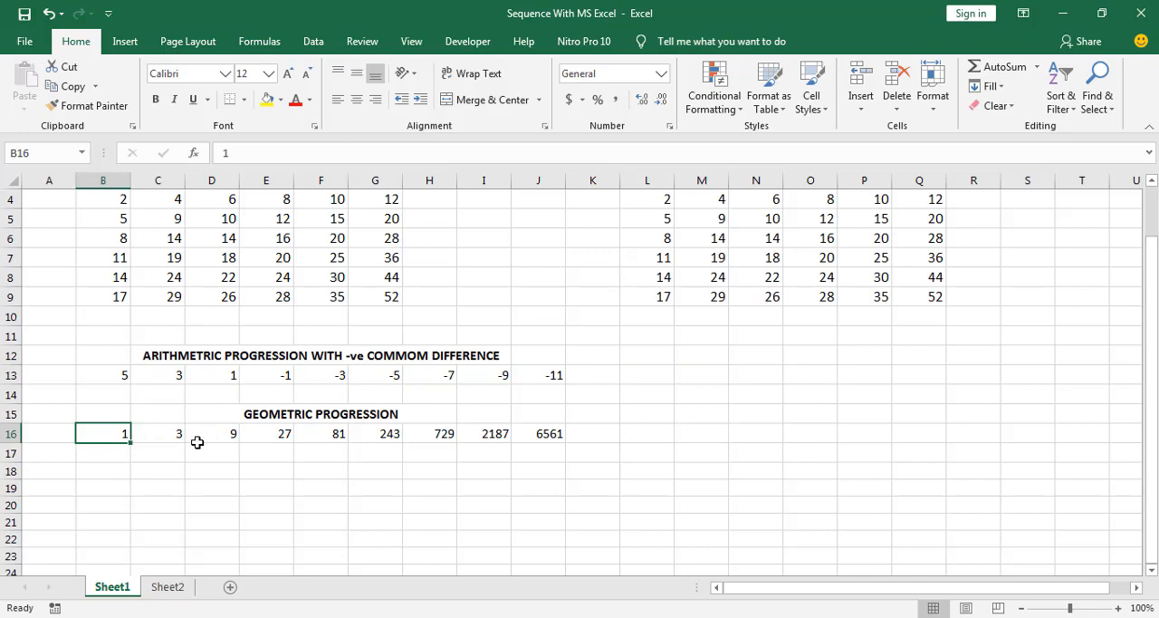
{"action": "left_click", "coordinate": [151, 439]}
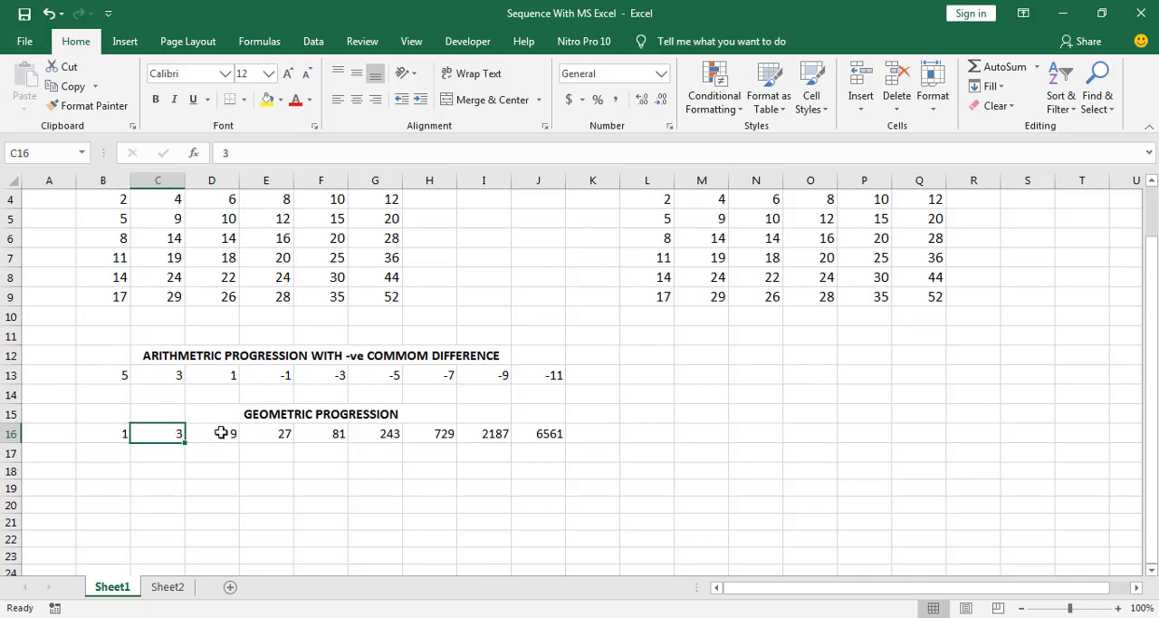
{"action": "left_click", "coordinate": [219, 433]}
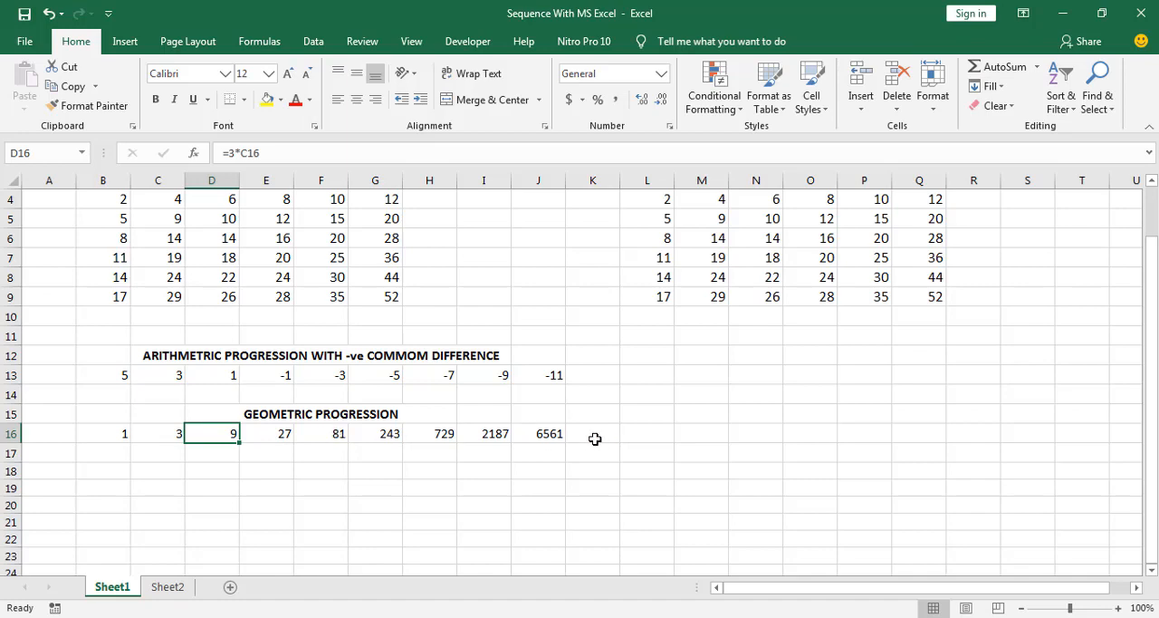
{"action": "left_click_drag", "start_coordinate": [593, 437], "coordinate": [168, 433]}
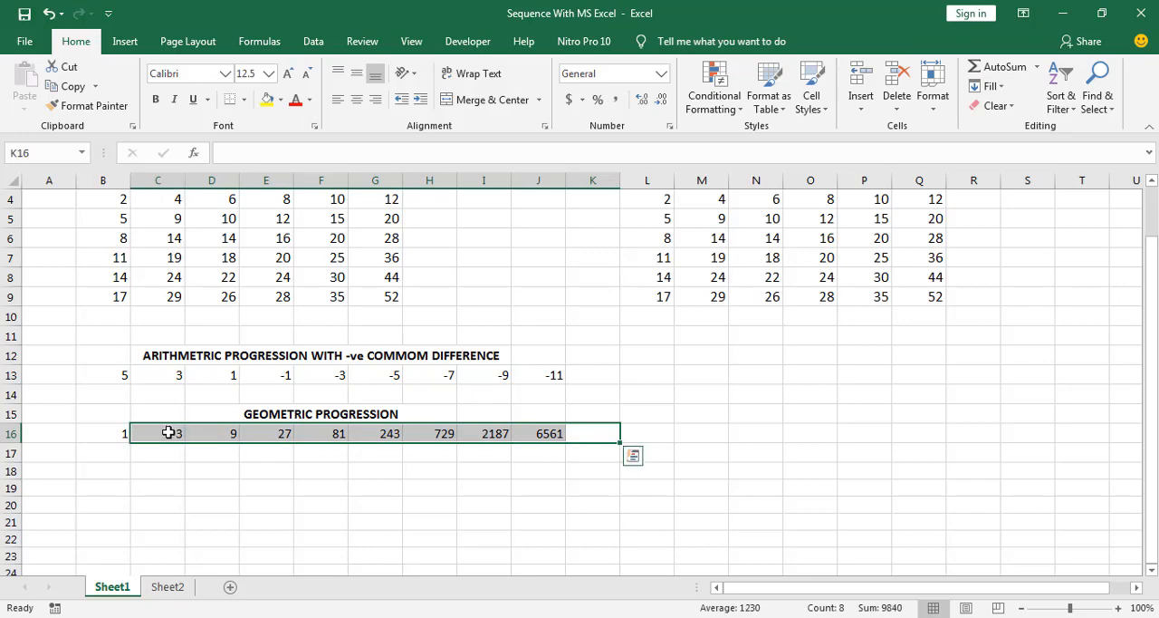
{"action": "key", "text": "Delete"}
{"action": "left_click", "coordinate": [168, 433]}
{"action": "type", "text": "3"}
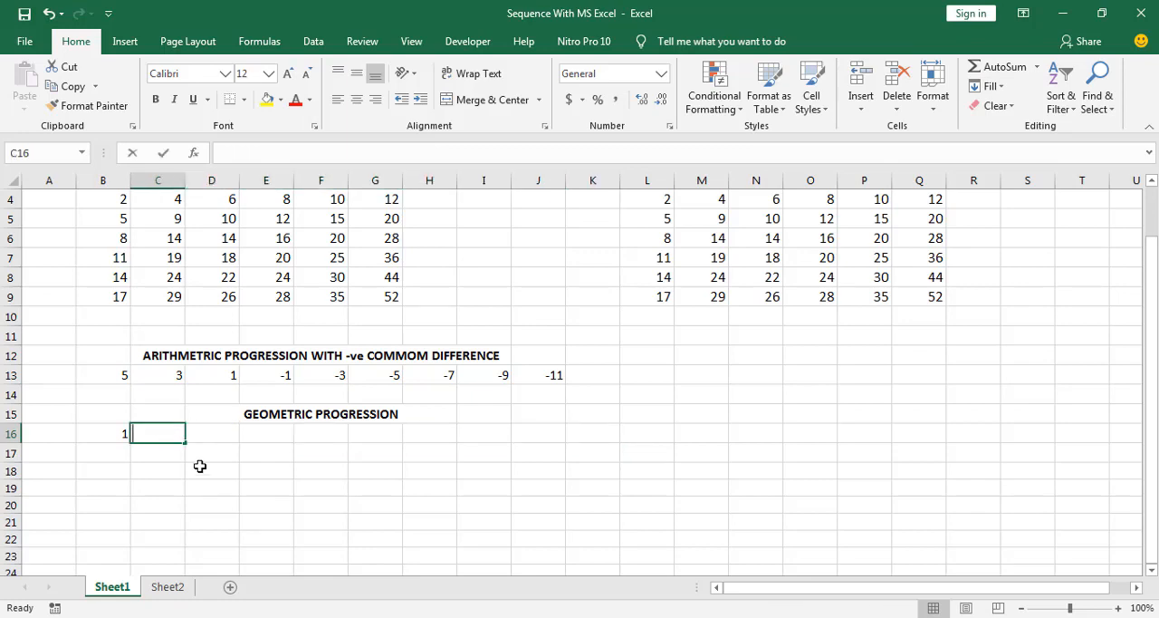
{"action": "left_click", "coordinate": [196, 484]}
Enter the formula =3*C16 in D16 to calculate the geometric progression's third term
{"action": "left_click", "coordinate": [200, 434]}
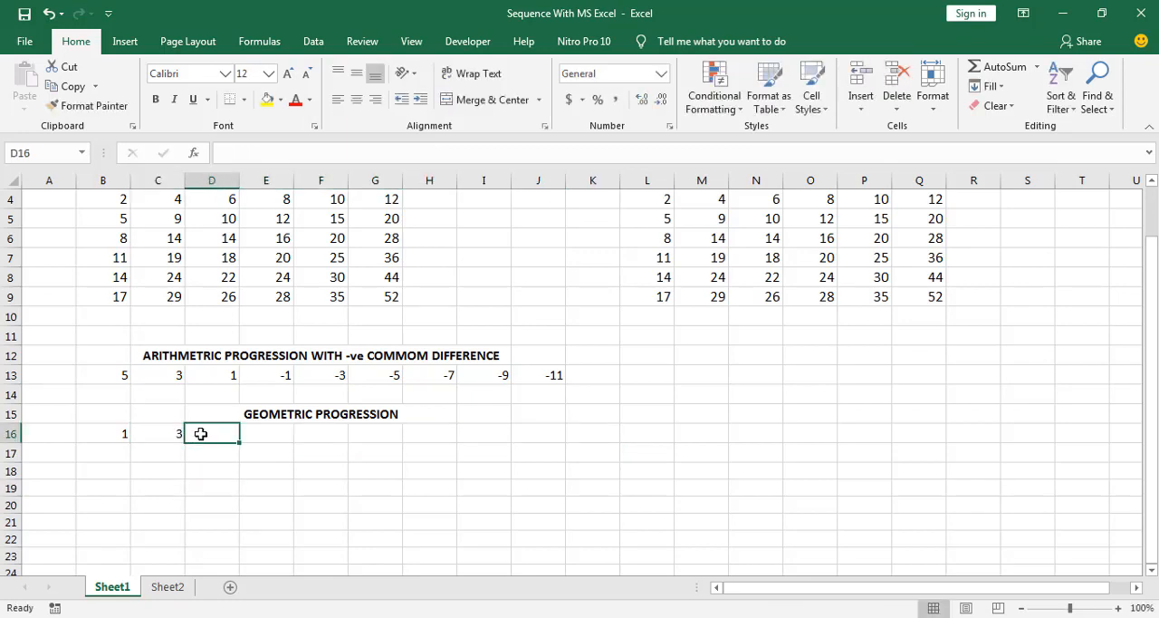
{"action": "type", "text": "="}
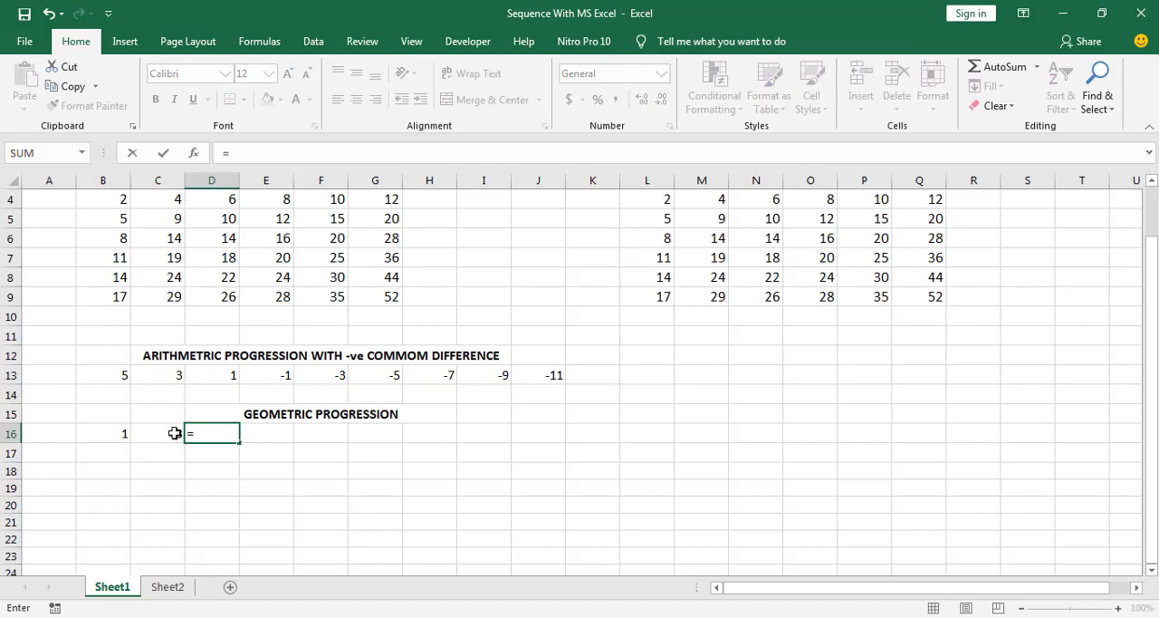
{"action": "left_click", "coordinate": [173, 433]}
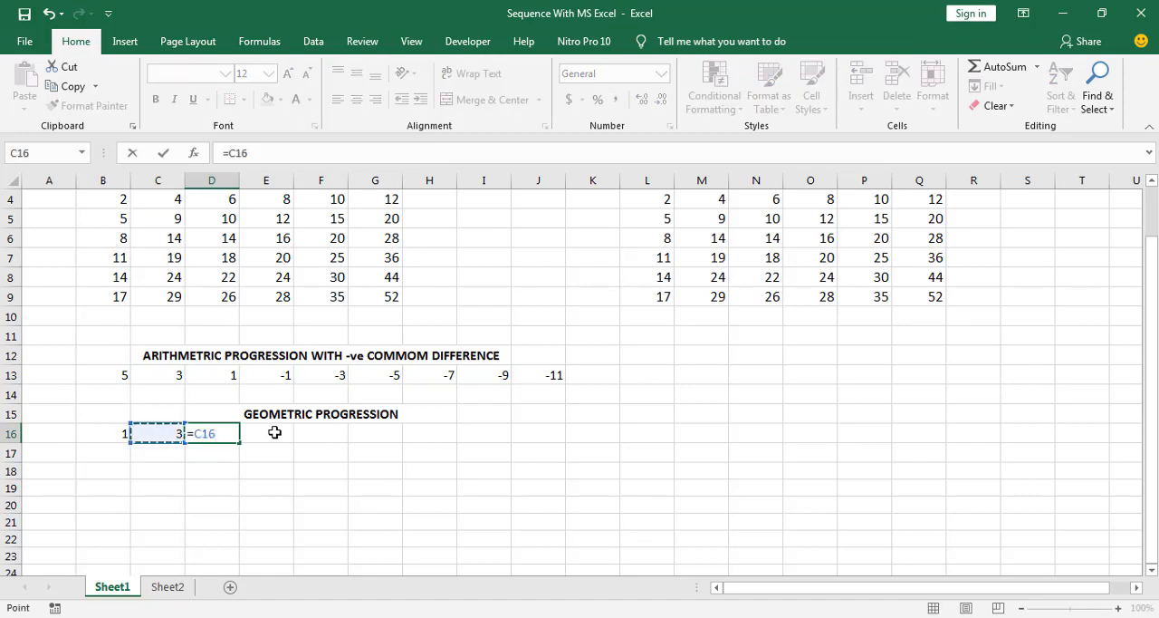
{"action": "key", "text": "BackSpace"}
{"action": "key", "text": "BackSpace"}
{"action": "key", "text": "BackSpace"}
{"action": "type", "text": "3"}
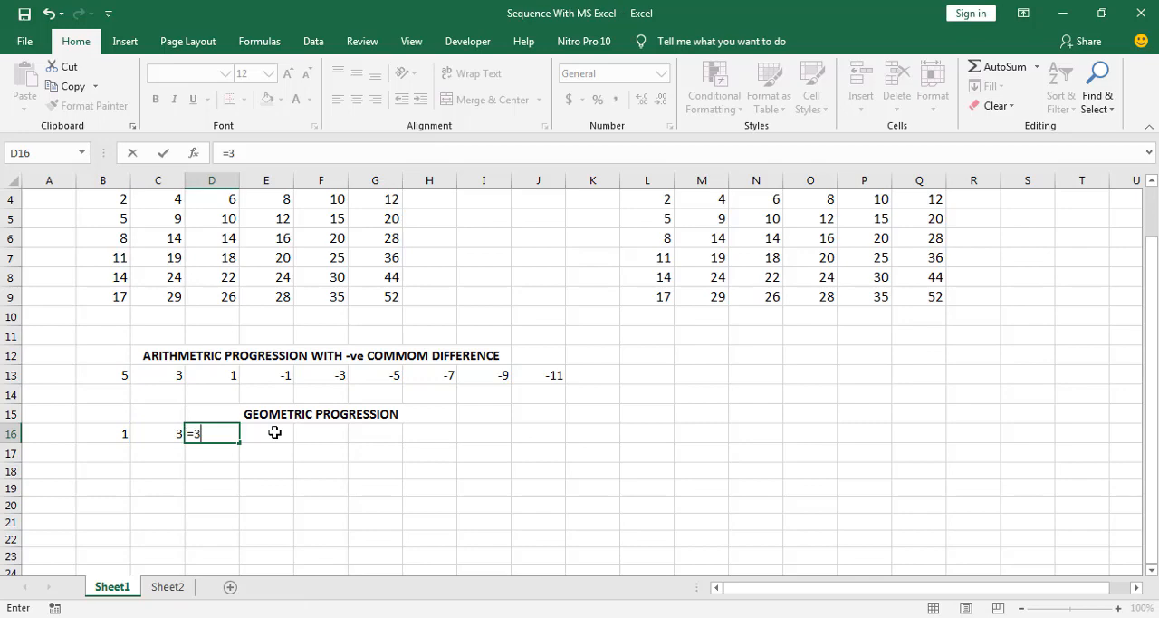
{"action": "type", "text": "*"}
{"action": "left_click", "coordinate": [175, 434]}
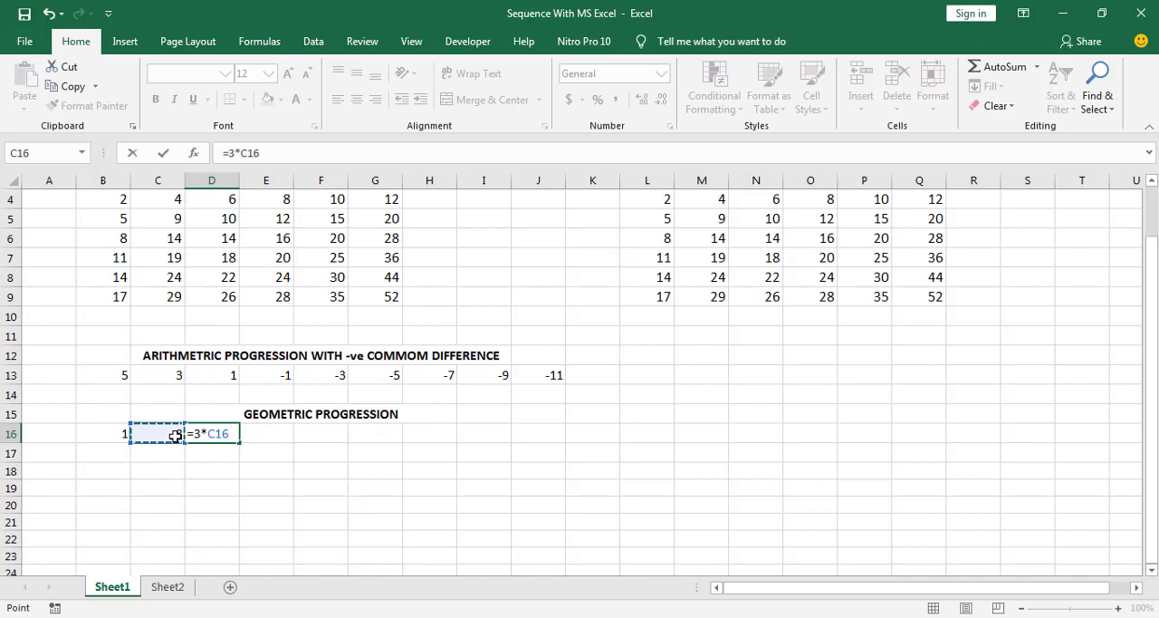
{"action": "key", "text": "Return"}
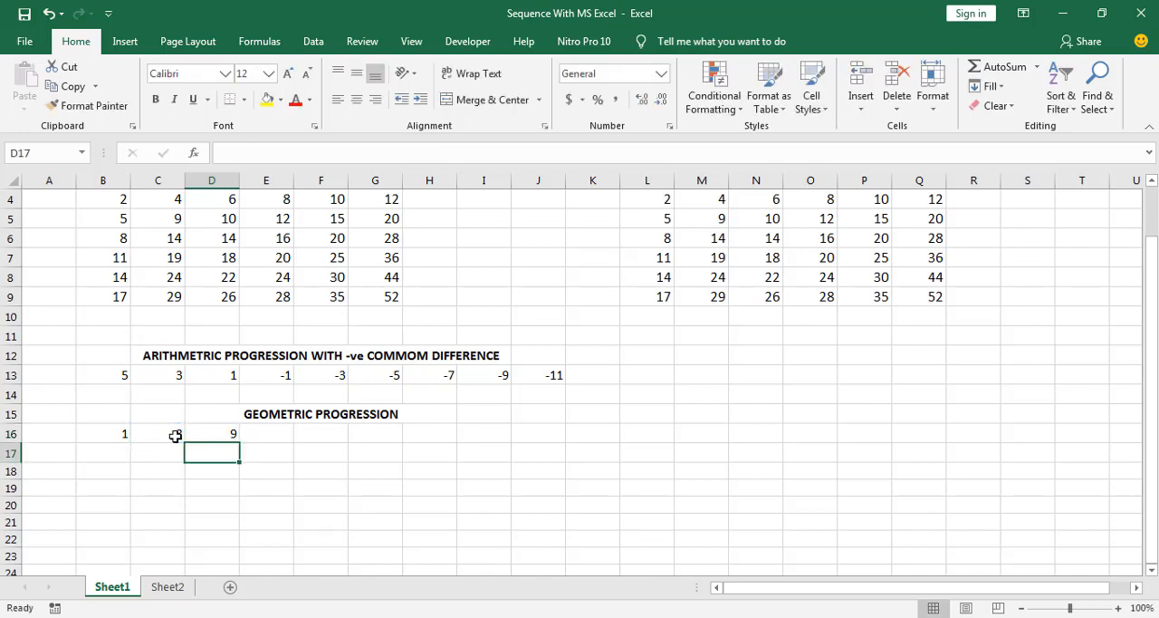
Fill the formula in D16 across through J16 to generate the remaining terms of the geometric progression
{"action": "left_click", "coordinate": [208, 434]}
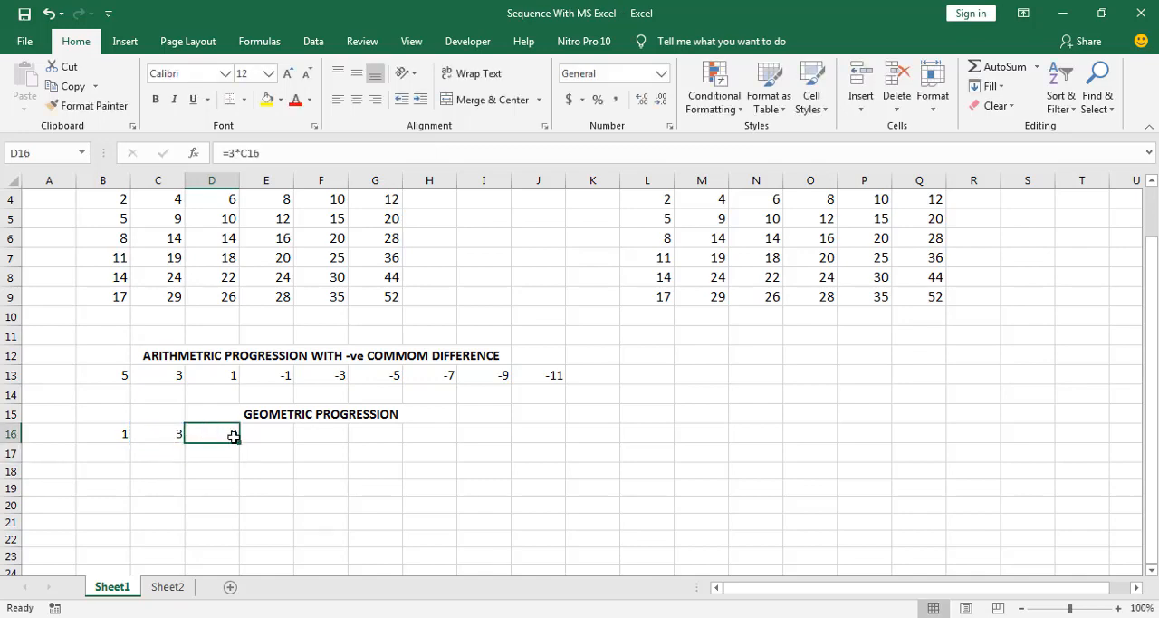
{"action": "left_click", "coordinate": [217, 460]}
{"action": "left_click", "coordinate": [220, 436]}
{"action": "left_click_drag", "start_coordinate": [240, 444], "coordinate": [557, 440]}
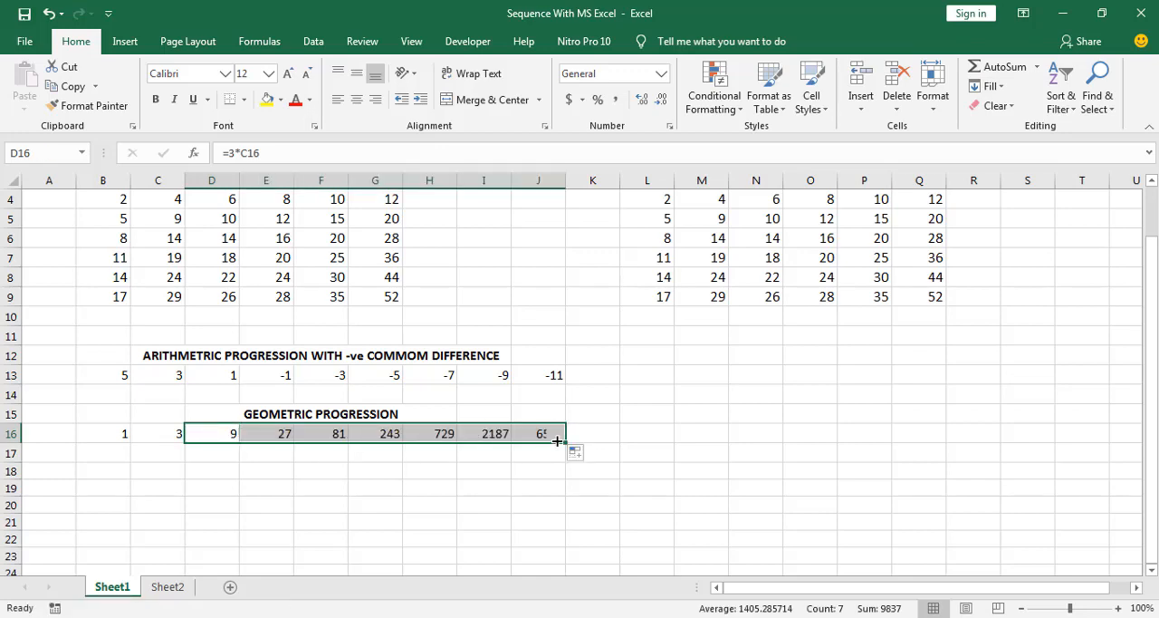
{"action": "left_click", "coordinate": [435, 468]}
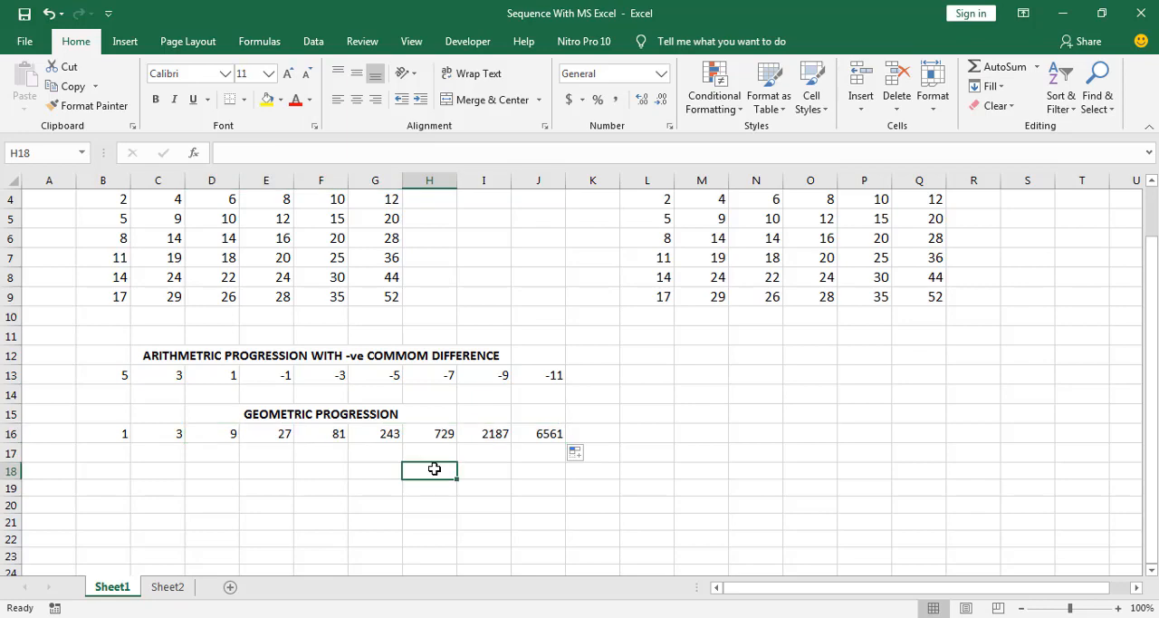